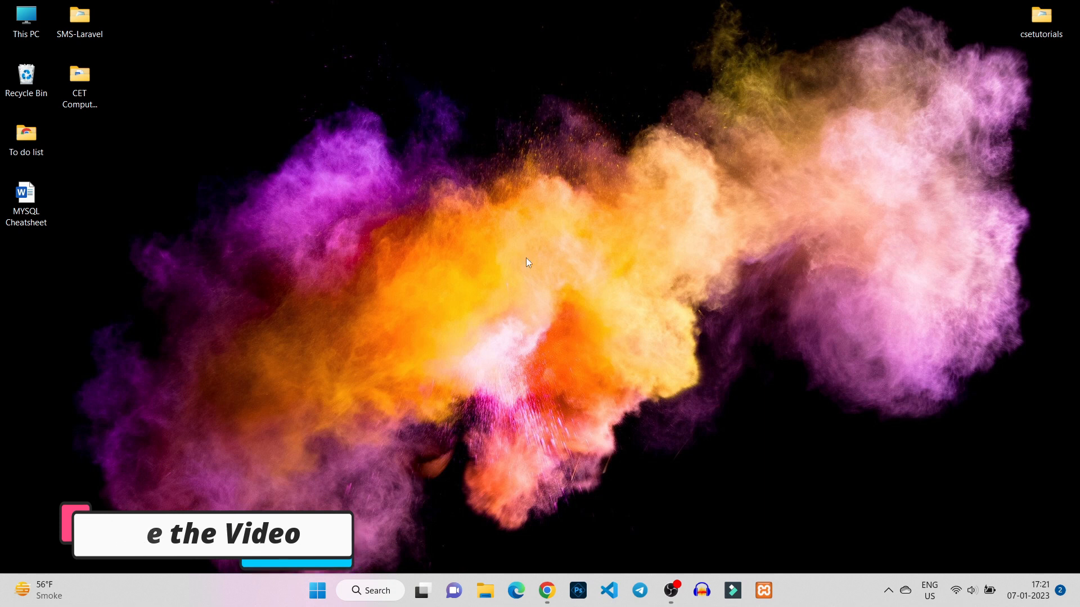
# - Switch to Google Chrome, search the web for "download mysql", and open the MySQL Downloads result
pyautogui.moveTo(538, 595)
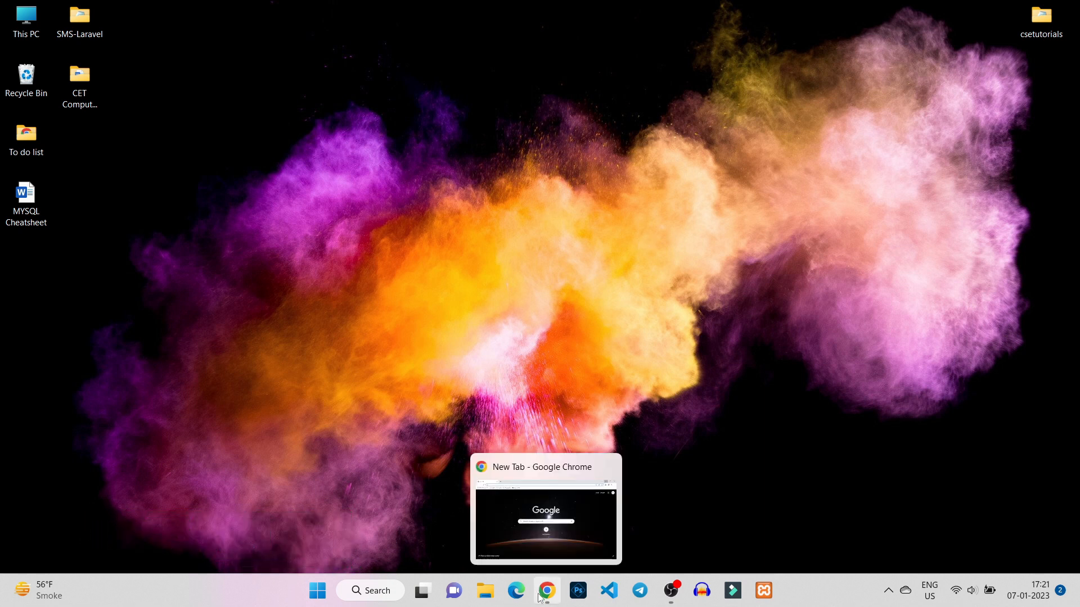
pyautogui.click(521, 511)
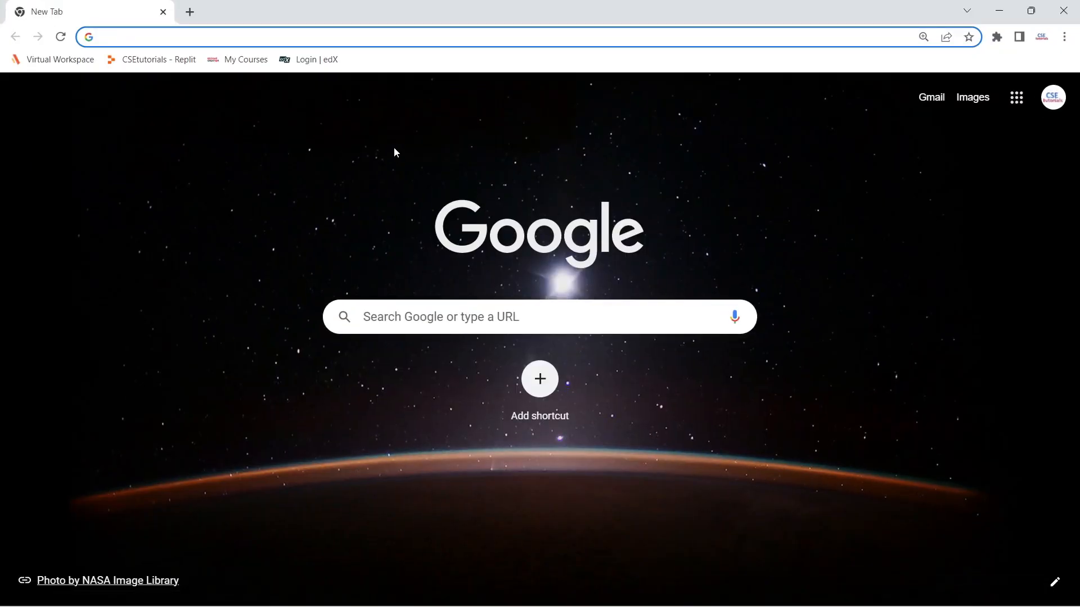
pyautogui.write('dow')
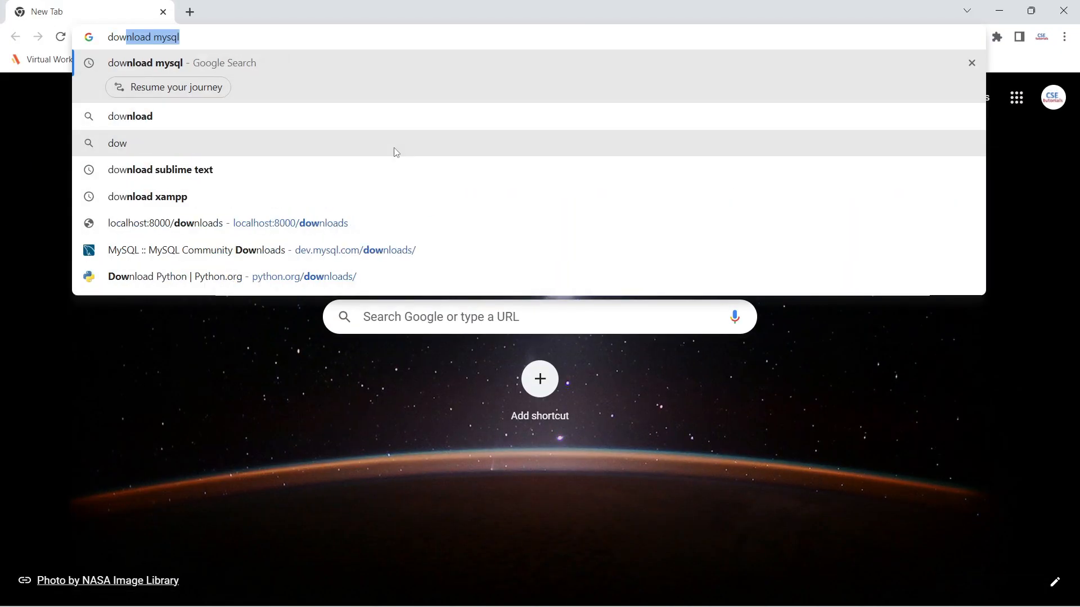
pyautogui.press('Right')
pyautogui.press('Return')
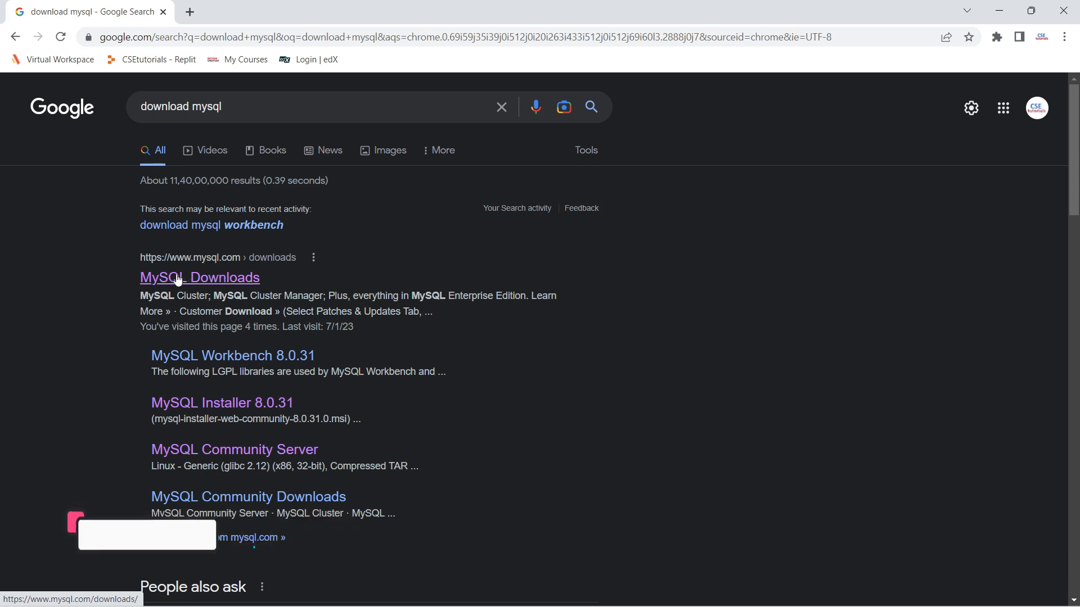
pyautogui.click(198, 280)
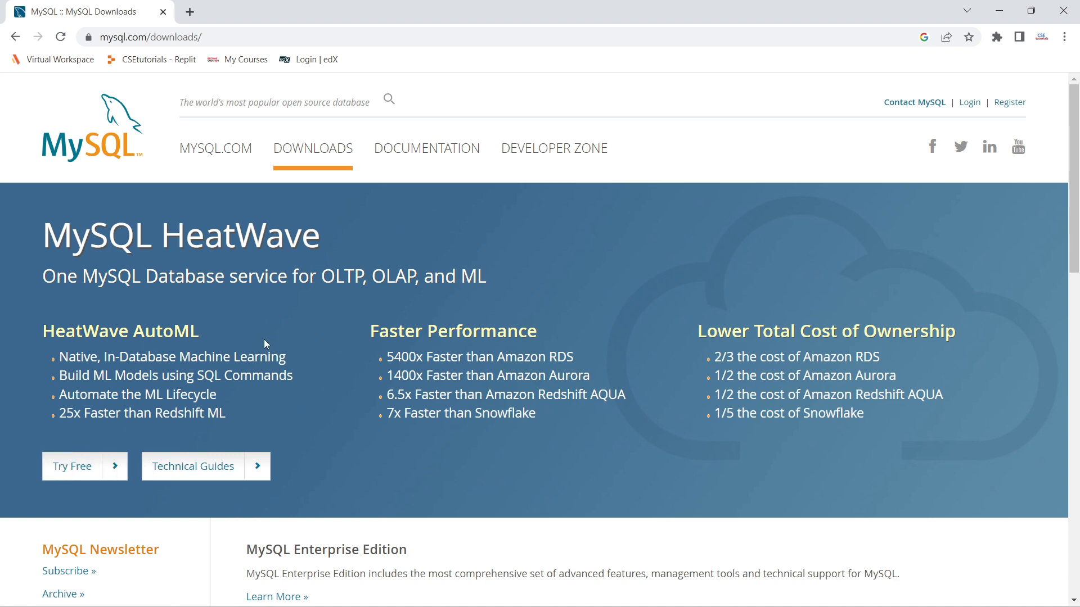
# - Go to MySQL Community (GPL) Downloads and open the MySQL Installer for Windows page
pyautogui.scroll(-3, 265, 344)
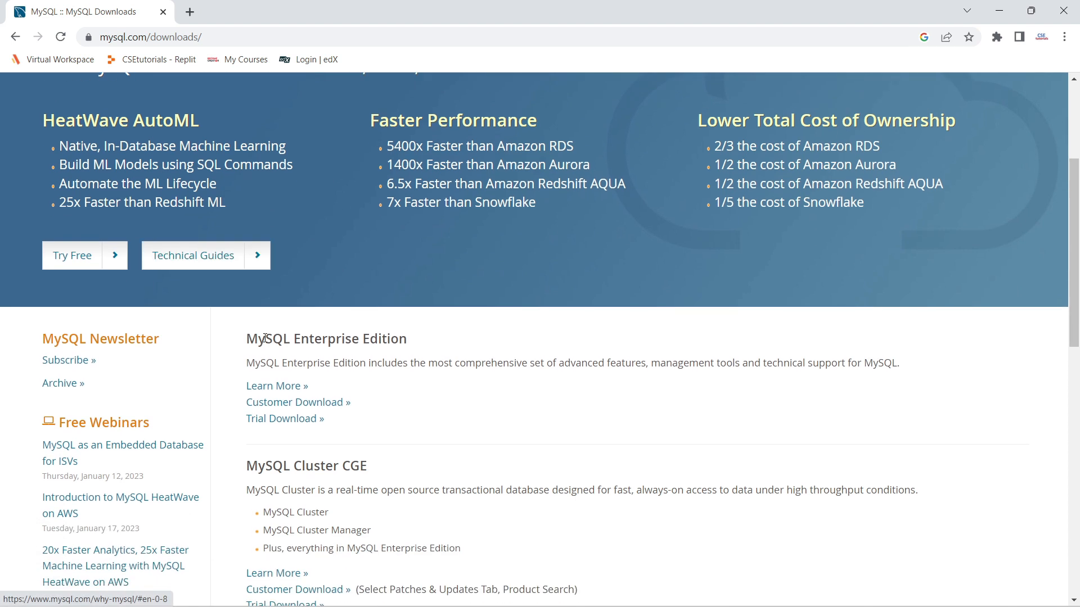
pyautogui.scroll(-3, 265, 338)
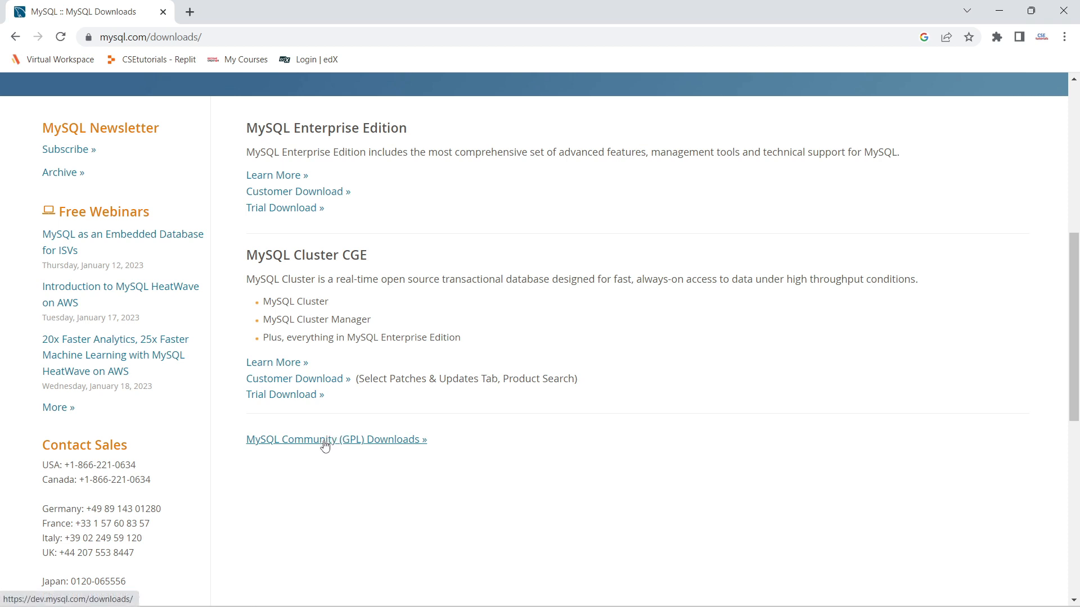
pyautogui.click(325, 443)
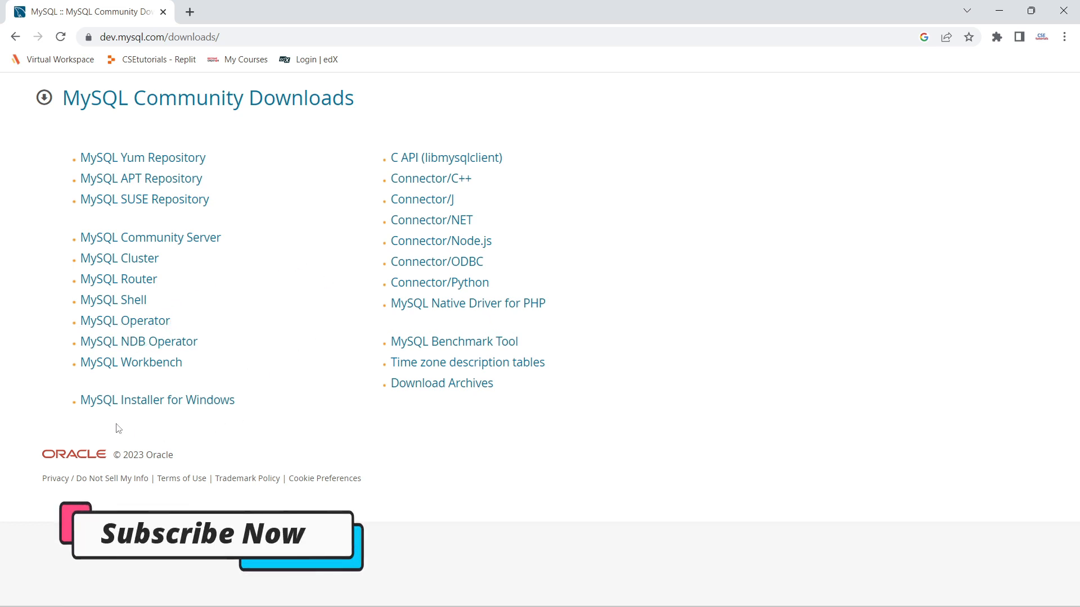
pyautogui.click(158, 401)
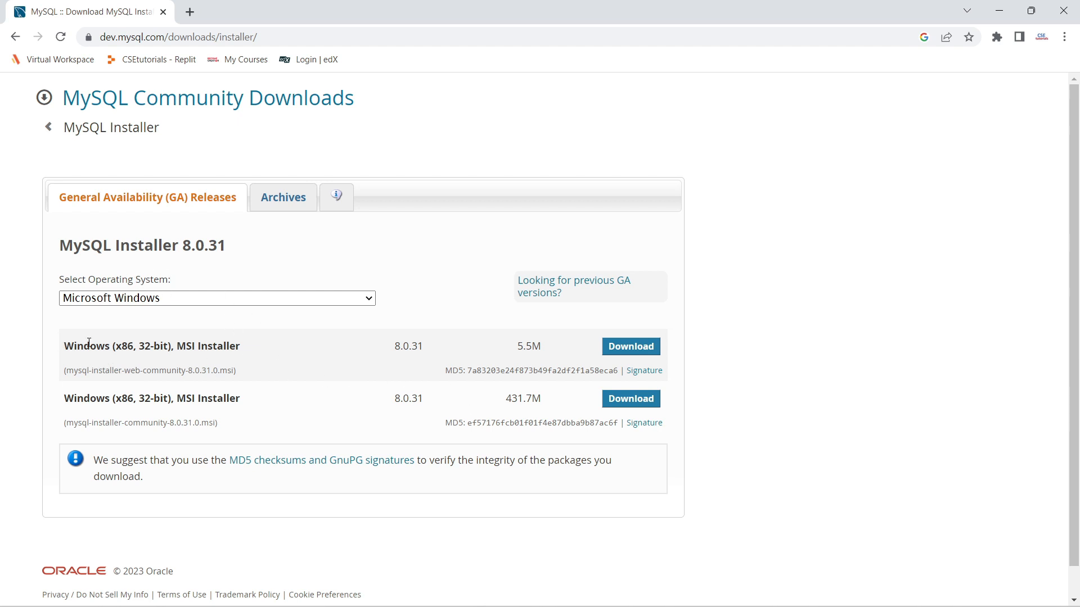
# - Download the 431.7M Windows MSI installer, mysql-installer-community-8.0.31.0.msi, without logging in or signing up
pyautogui.moveTo(128, 373); pyautogui.dragTo(37, 416)
pyautogui.click(32, 437)
pyautogui.moveTo(108, 426); pyautogui.dragTo(219, 421)
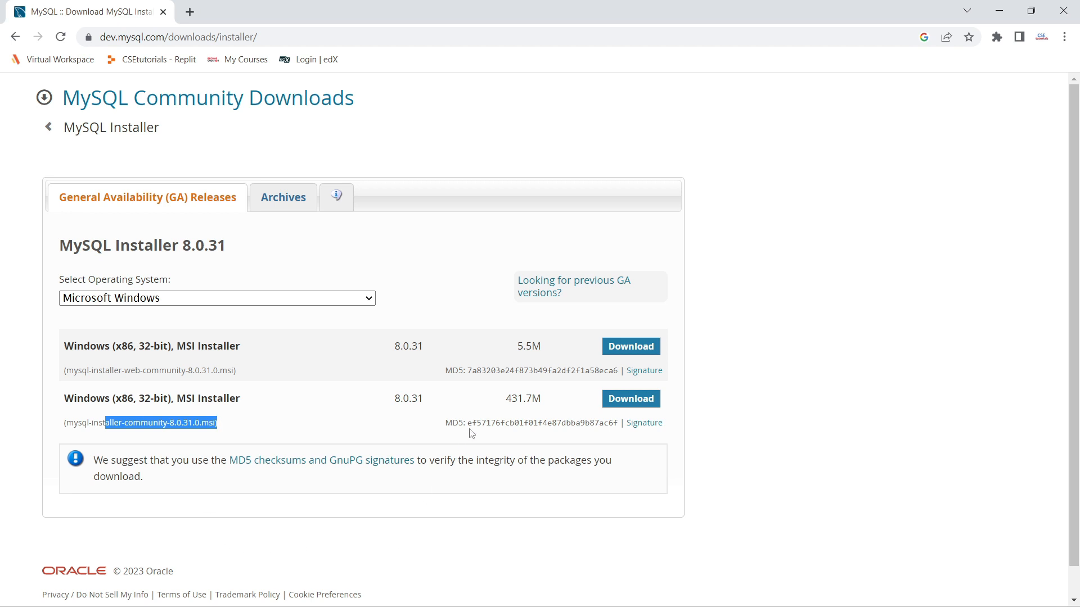
pyautogui.moveTo(379, 403); pyautogui.dragTo(442, 405)
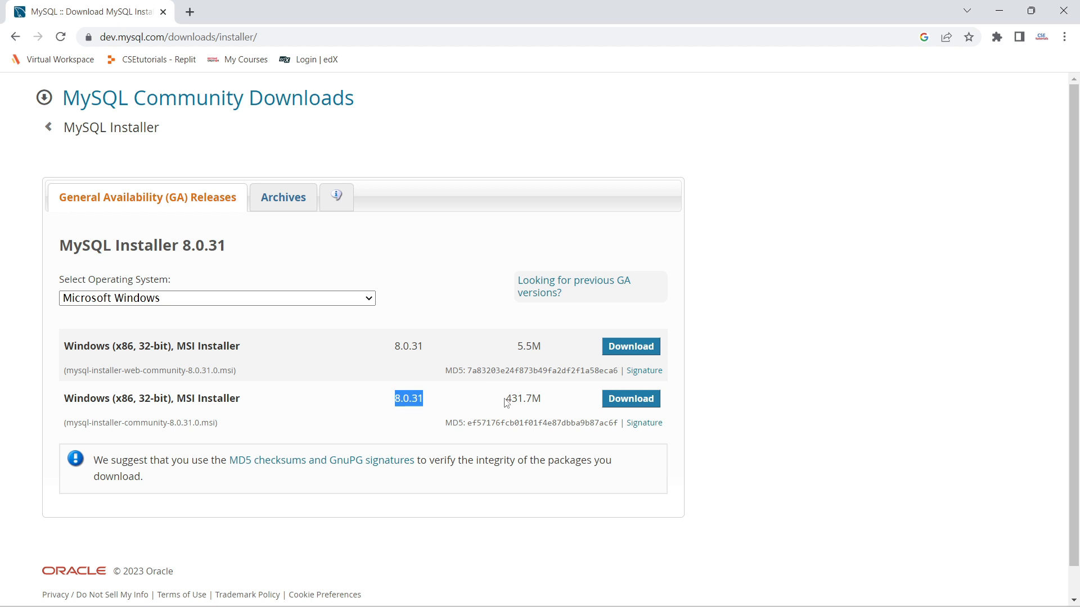
pyautogui.moveTo(506, 402); pyautogui.dragTo(544, 402)
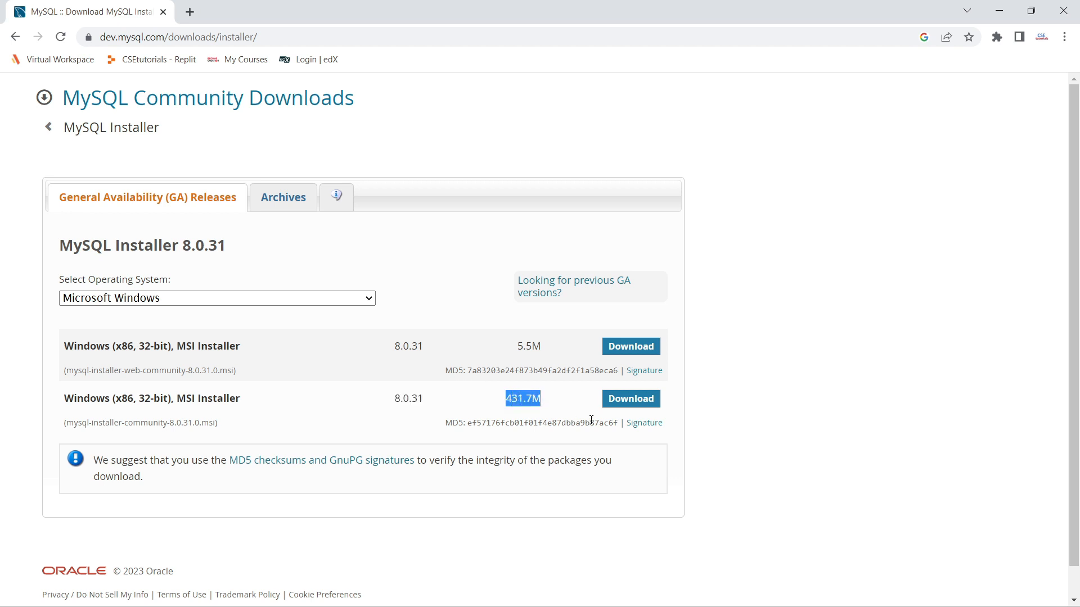
pyautogui.click(630, 399)
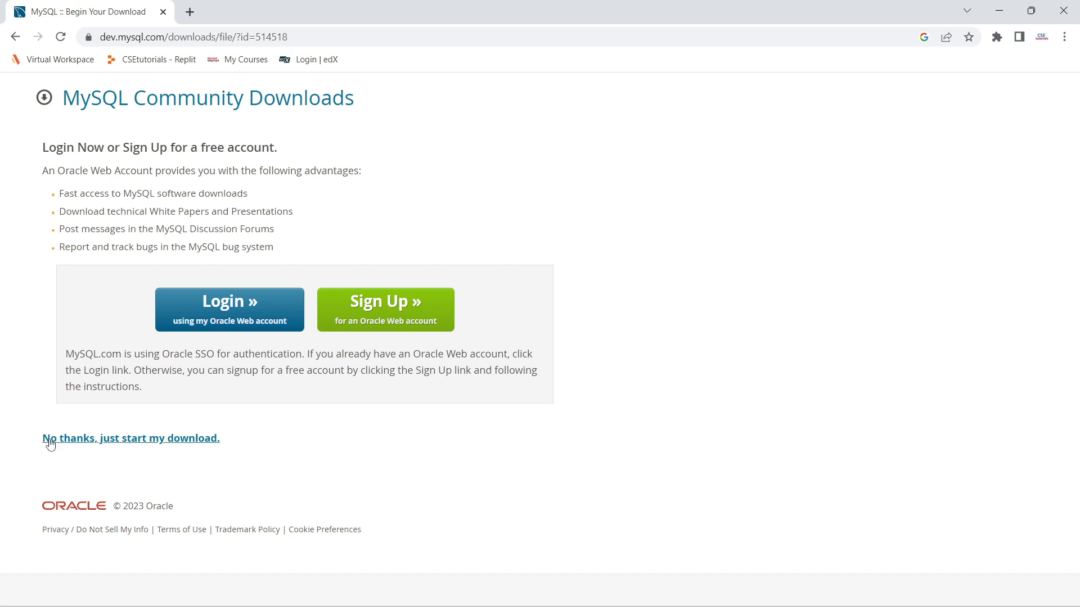
pyautogui.click(157, 443)
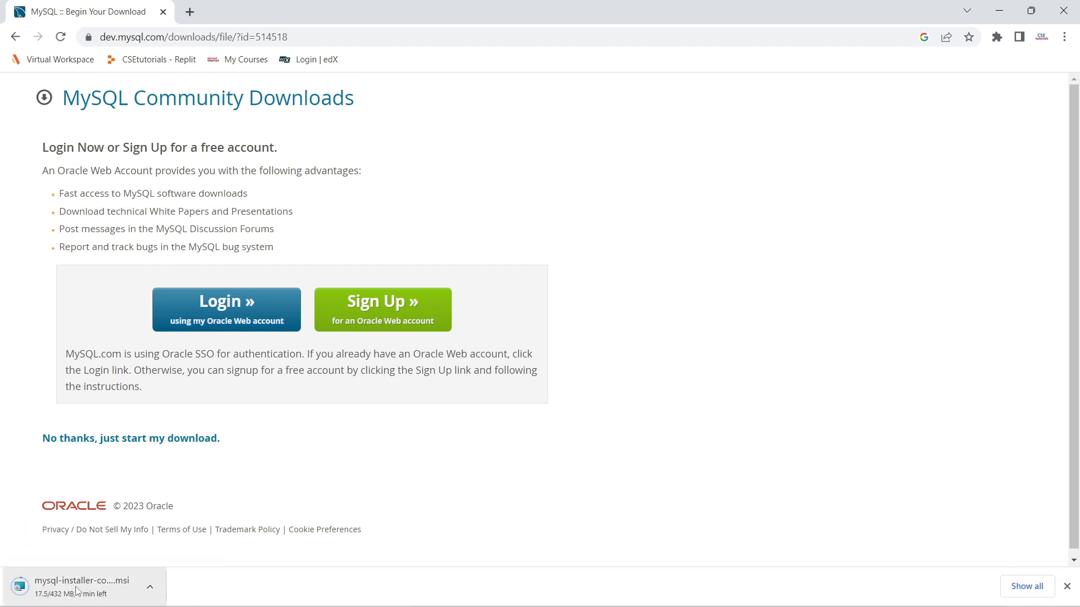
# - Cancel the running installer download and dismiss the browser's download bar
pyautogui.click(150, 588)
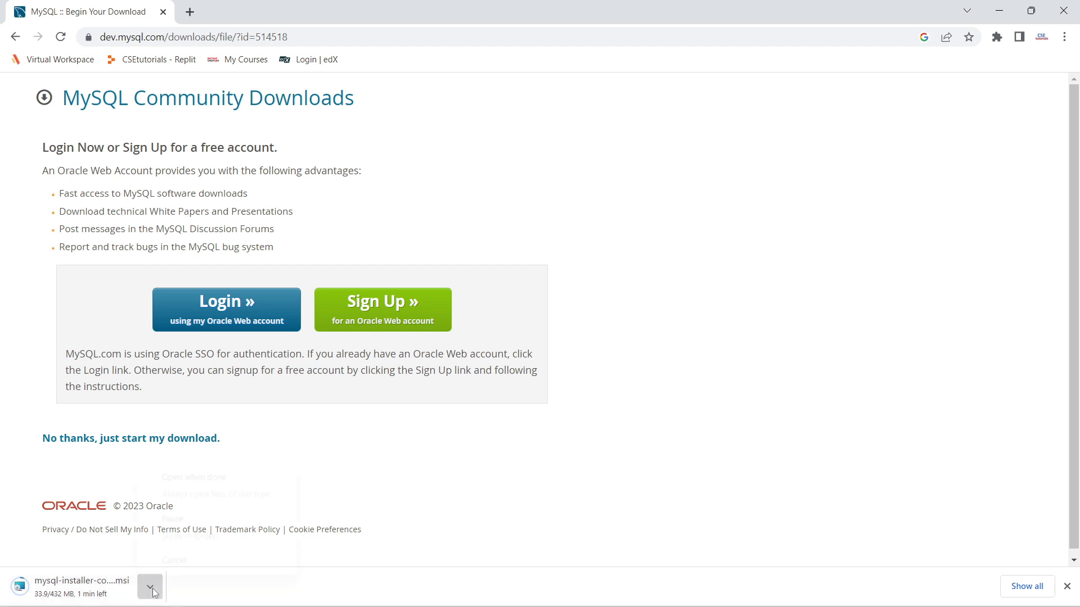
pyautogui.click(171, 561)
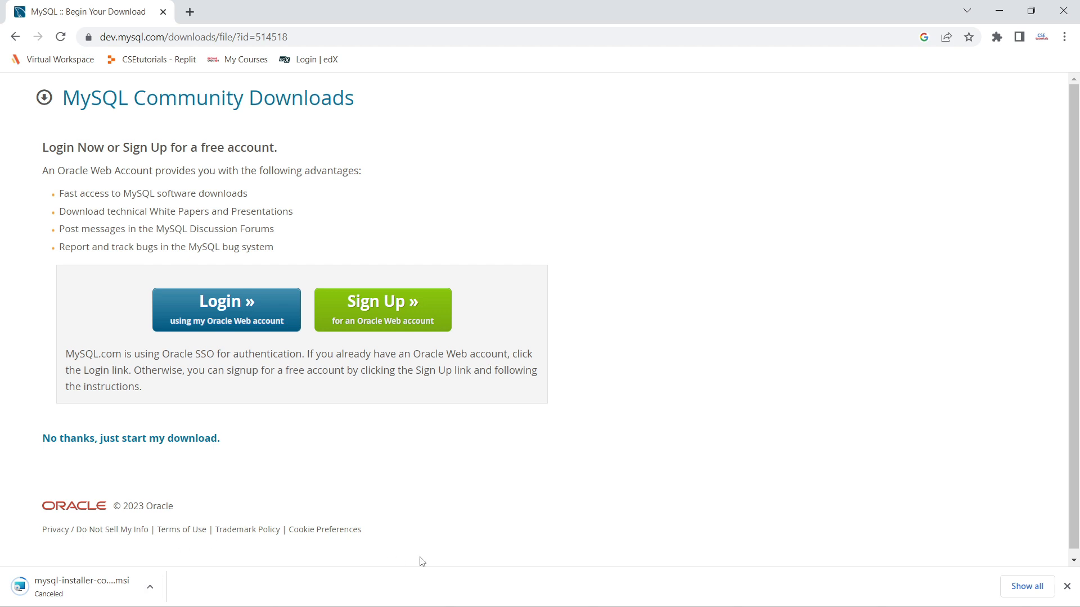
pyautogui.click(1065, 593)
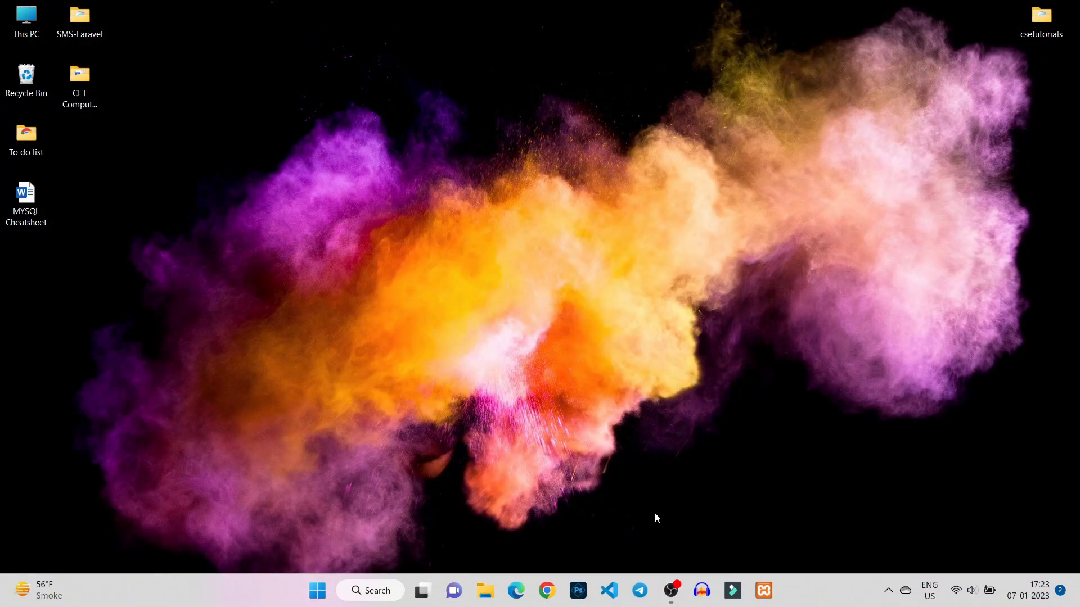
# - Switch to File Explorer and launch mysql-installer-community-8.0.31.0 from the Downloads folder
pyautogui.click(485, 591)
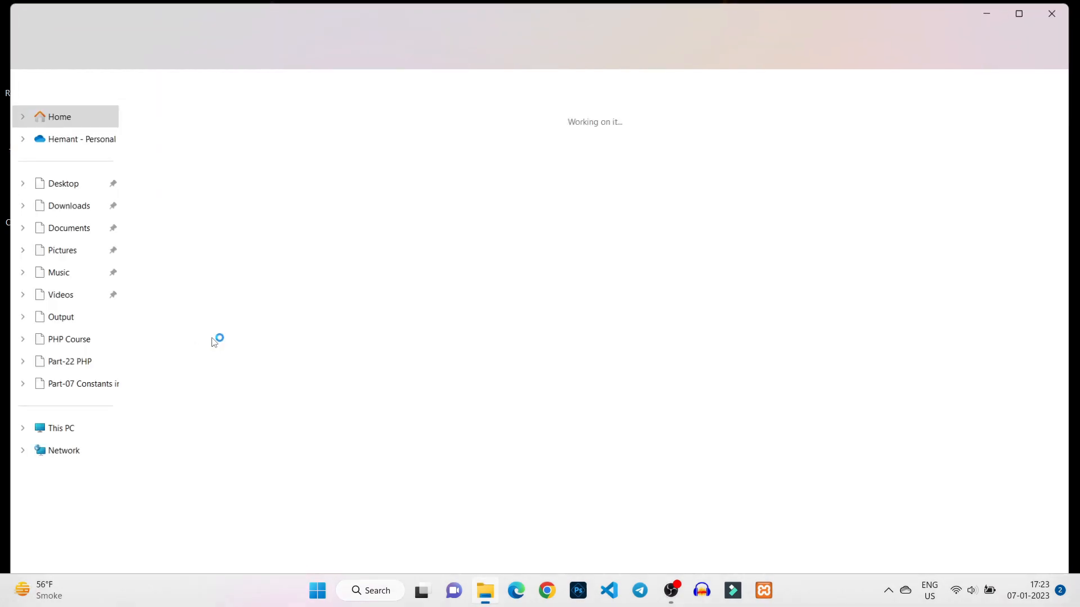
pyautogui.click(68, 208)
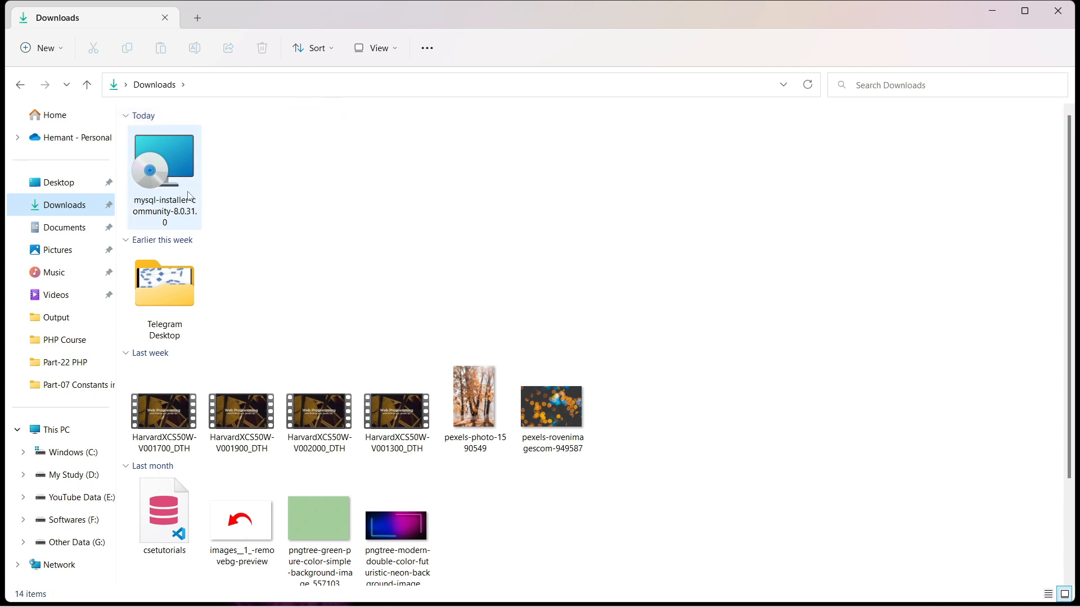
pyautogui.doubleClick(160, 166)
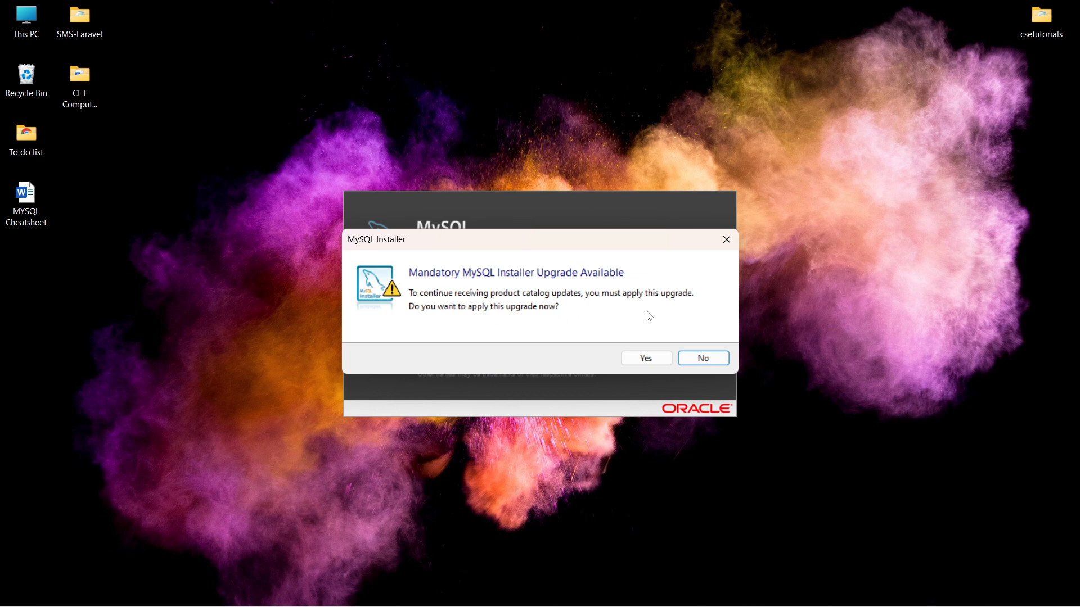
# - Decline the MySQL Installer upgrade and proceed with the Custom setup type
pyautogui.click(710, 359)
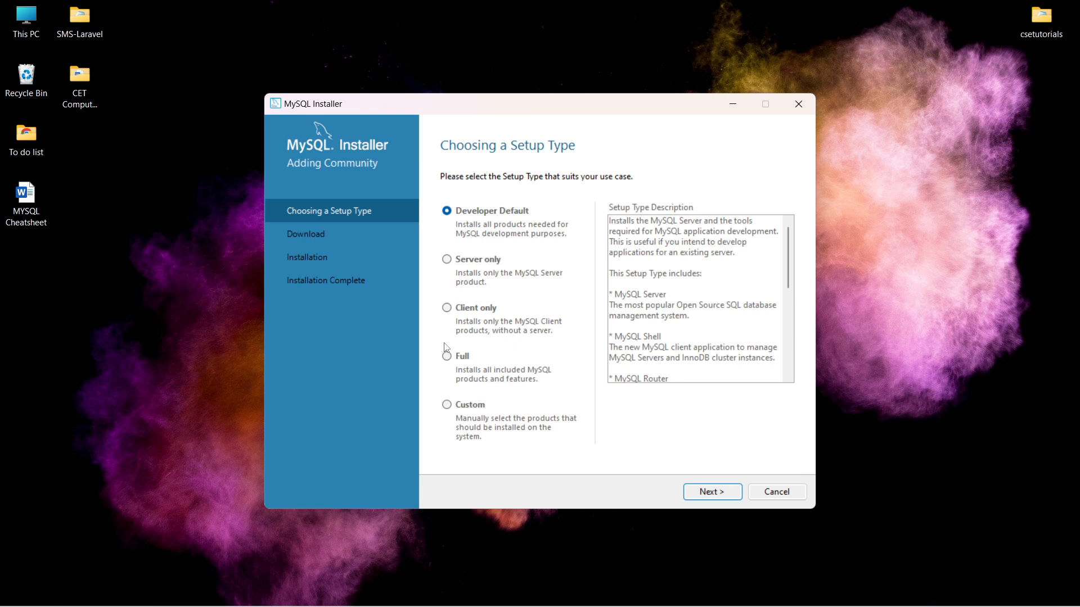
pyautogui.click(446, 406)
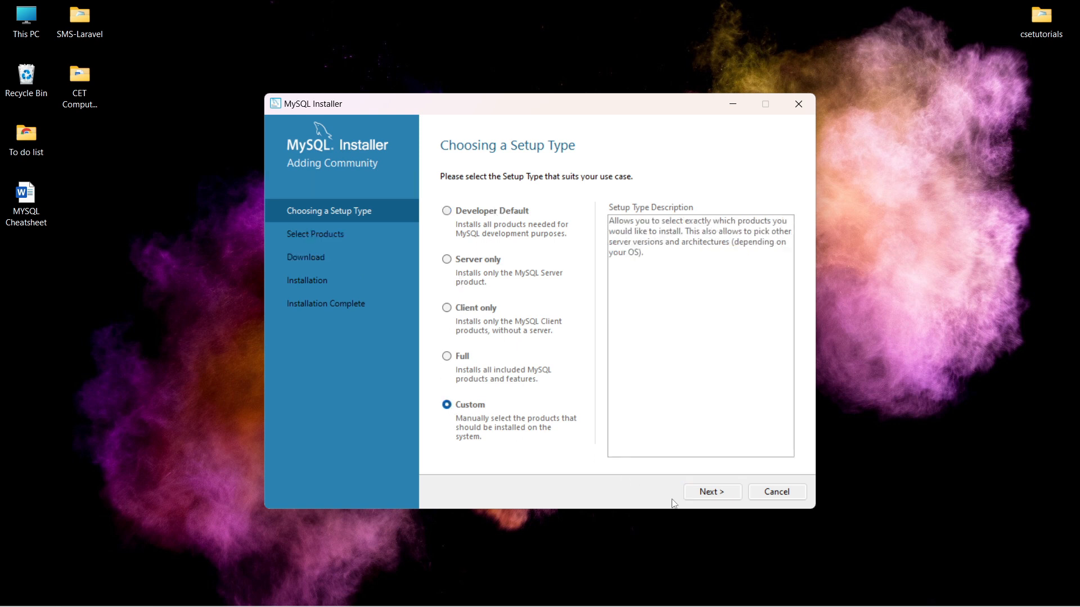
pyautogui.click(703, 492)
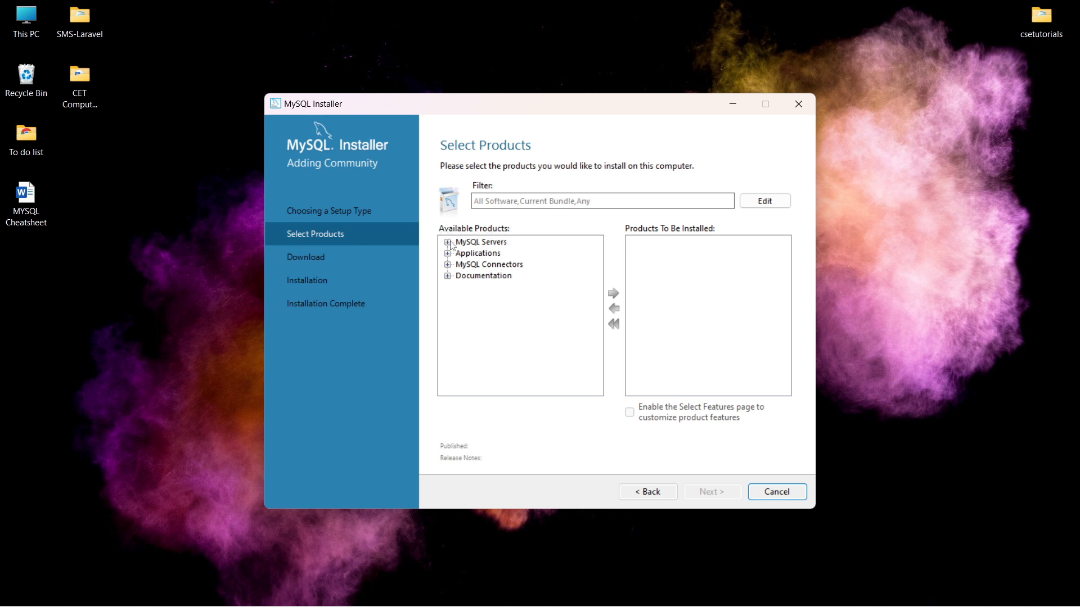
# - Add MySQL Server 8.0.31 - X64 from the MySQL Servers category to the products to be installed
pyautogui.click(448, 242)
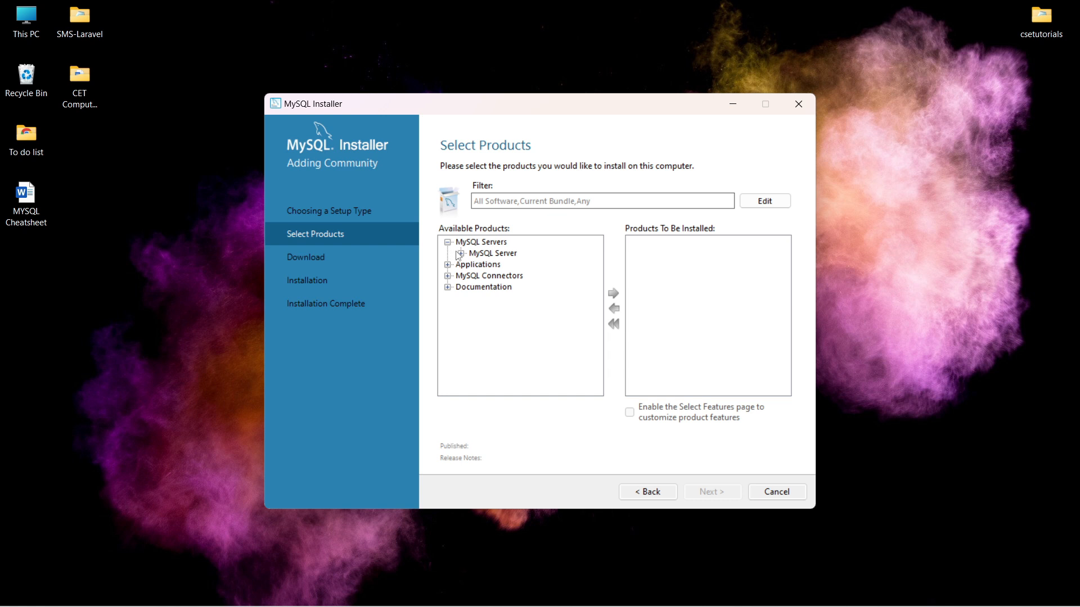
pyautogui.click(460, 253)
pyautogui.click(475, 265)
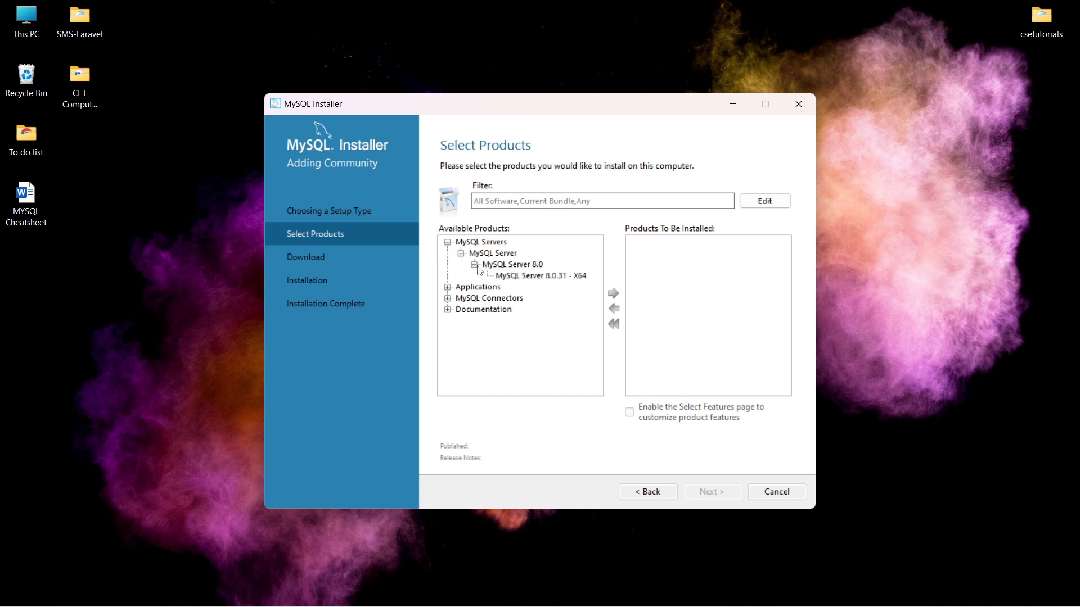
pyautogui.click(520, 277)
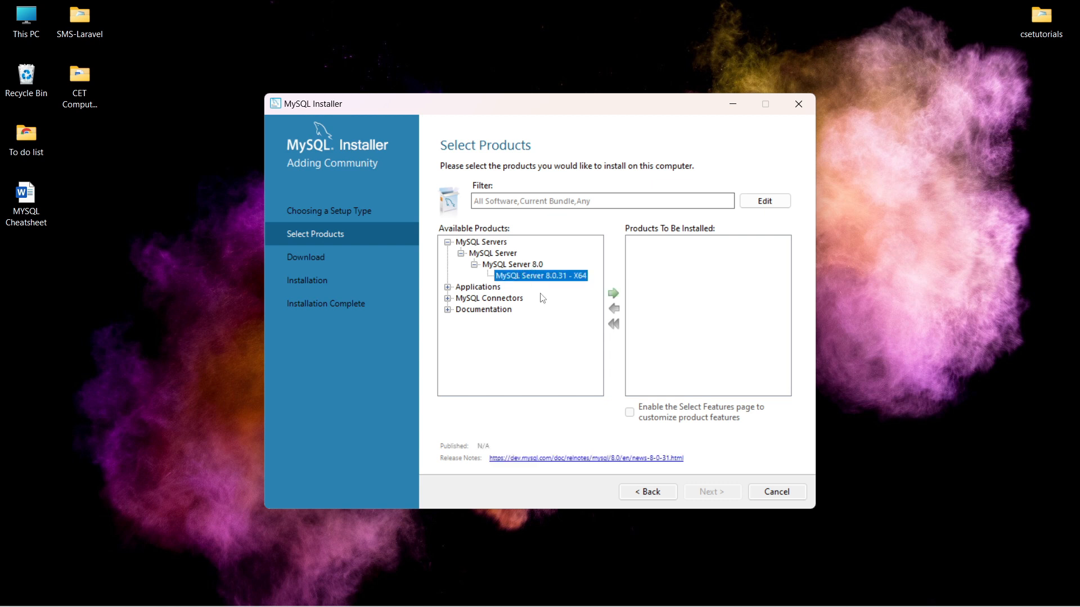
pyautogui.click(613, 295)
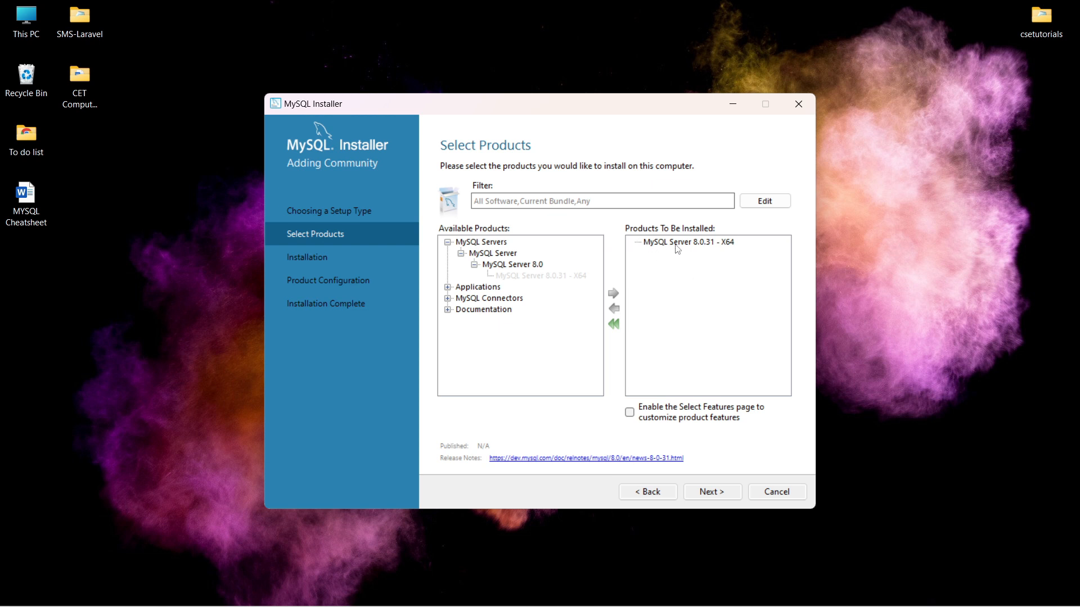
# - Add MySQL Workbench 8.0.31 from the Applications category to the products to be installed
pyautogui.click(448, 288)
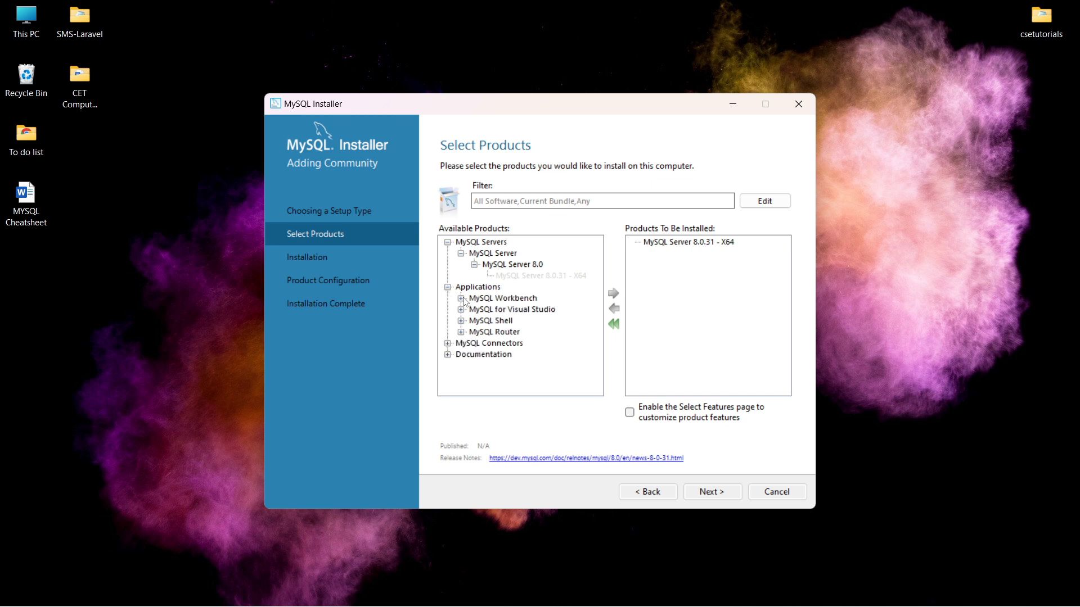
pyautogui.click(461, 298)
pyautogui.click(474, 311)
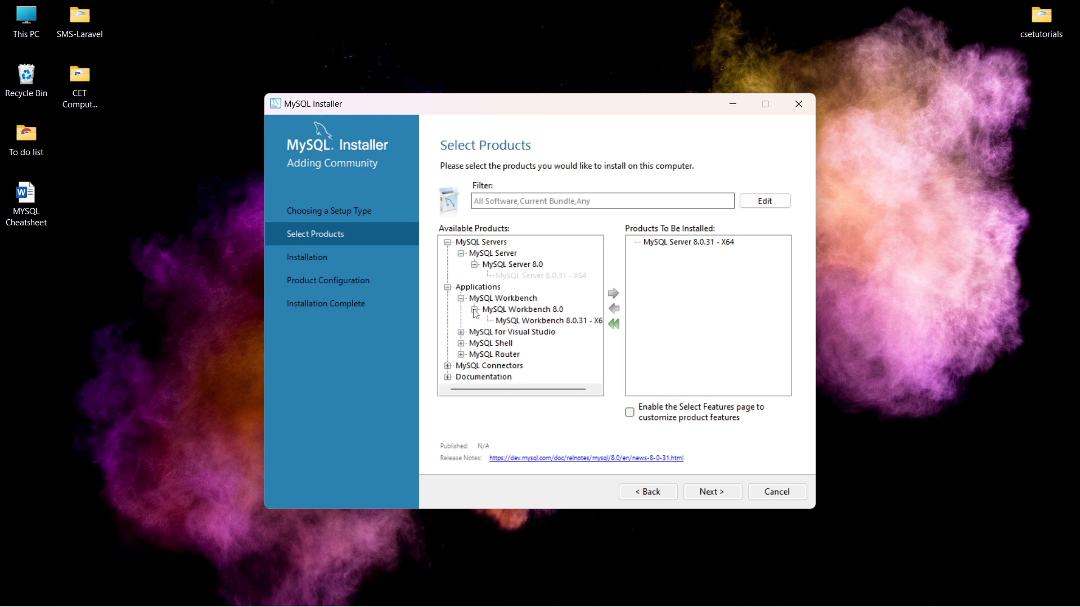
pyautogui.click(515, 322)
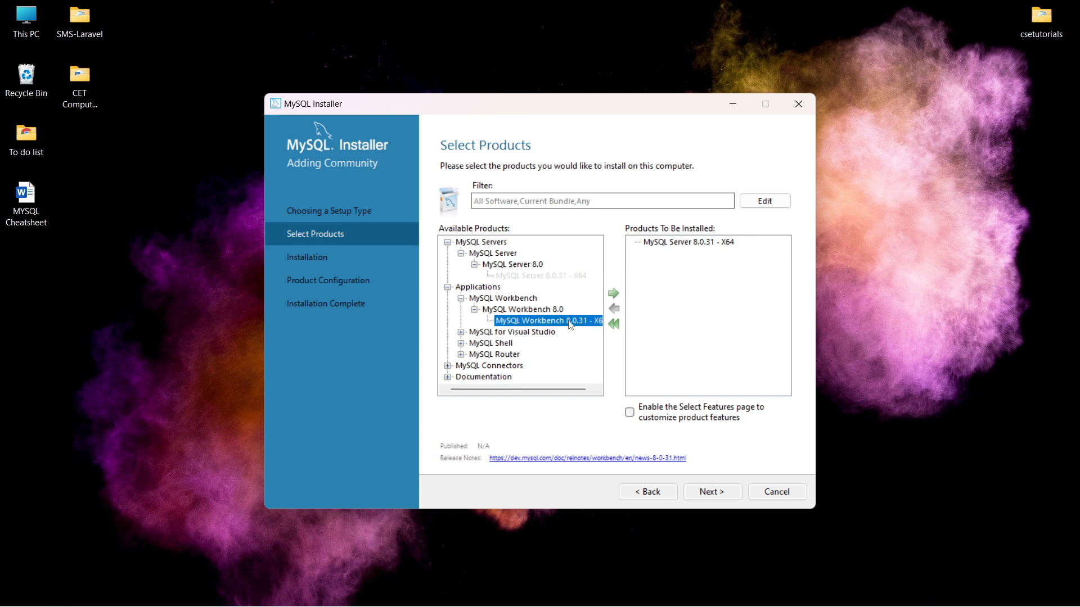
pyautogui.click(615, 294)
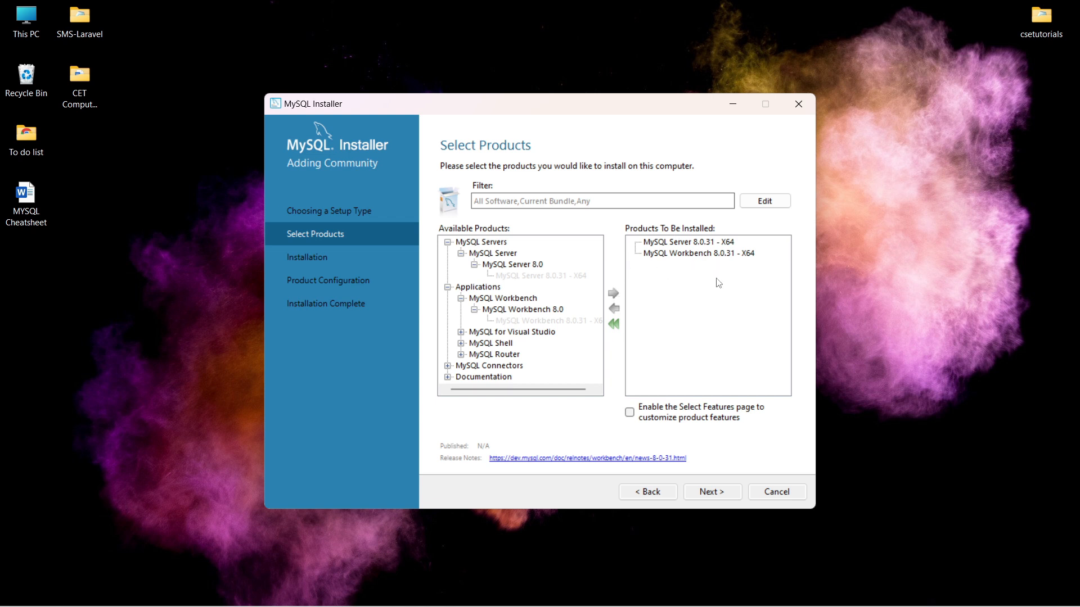
# - Add MySQL Shell 8.0.31 - X64 from the Applications category to the products to be installed
pyautogui.click(461, 343)
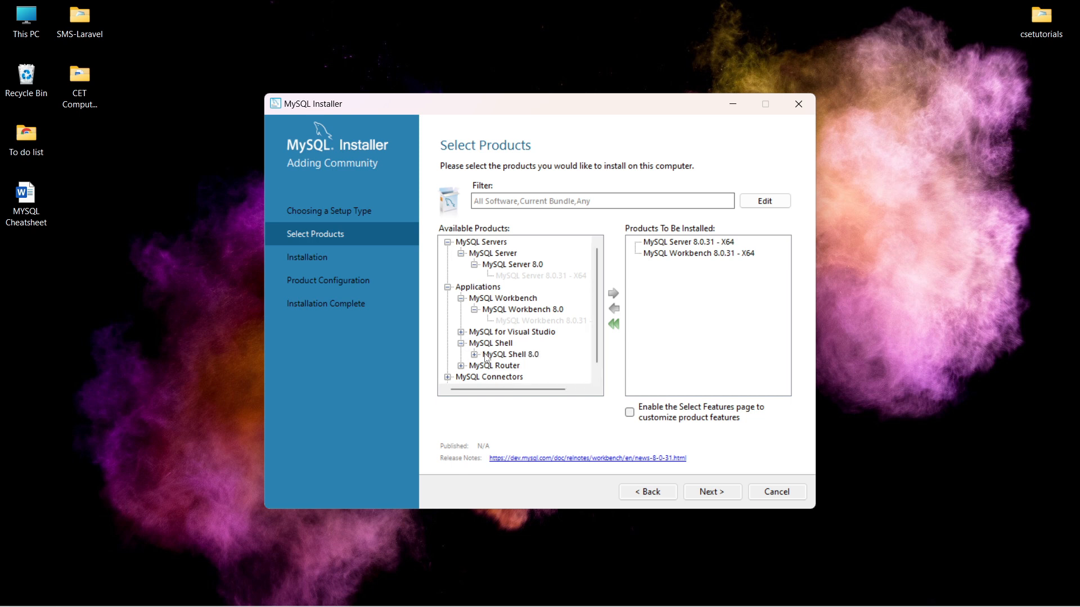
pyautogui.click(474, 355)
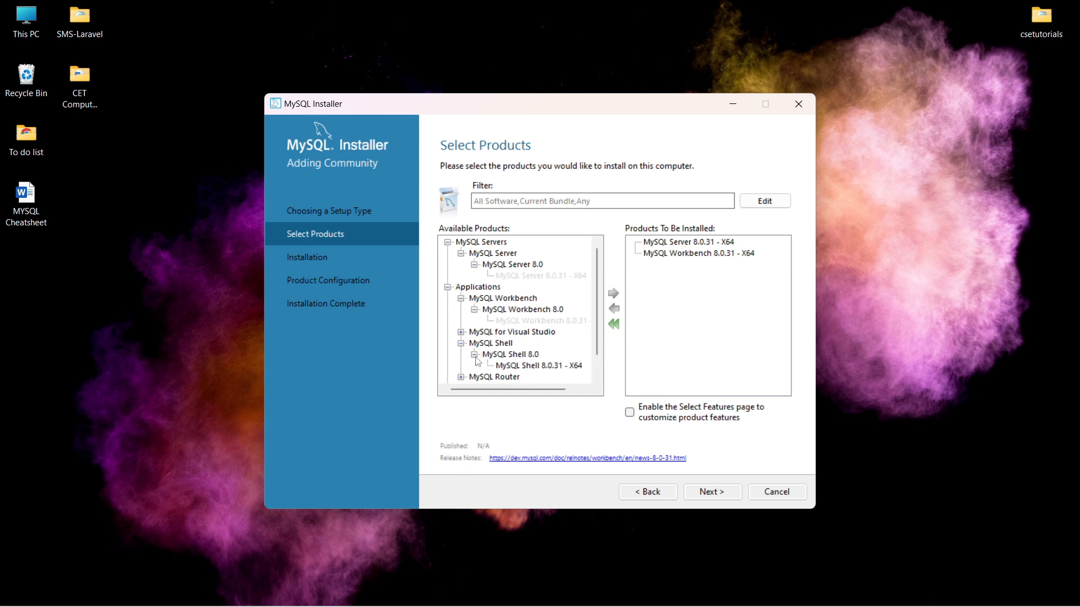
pyautogui.click(522, 370)
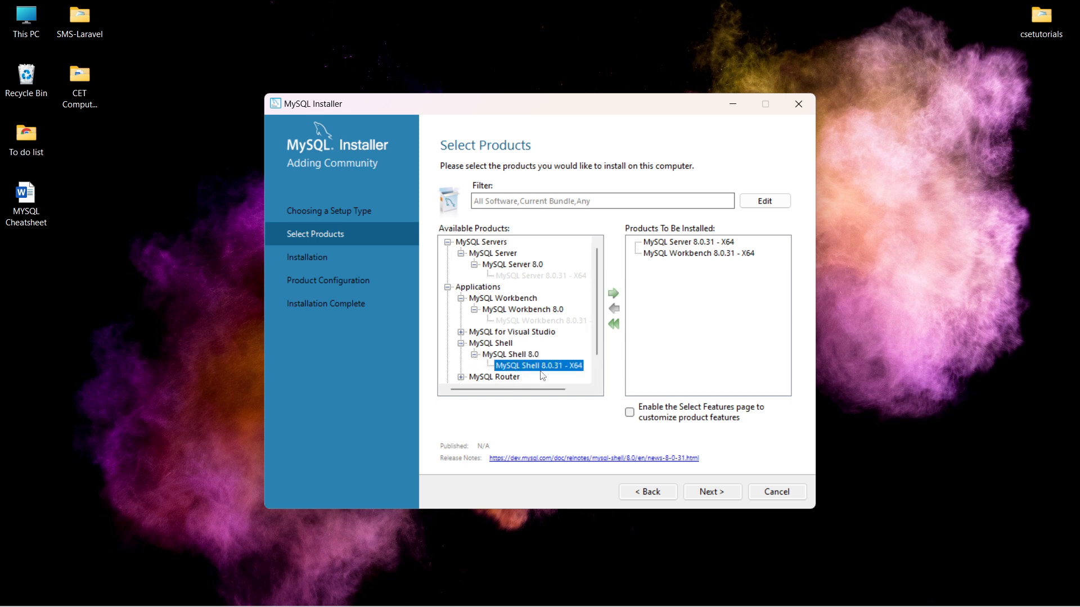
pyautogui.click(614, 294)
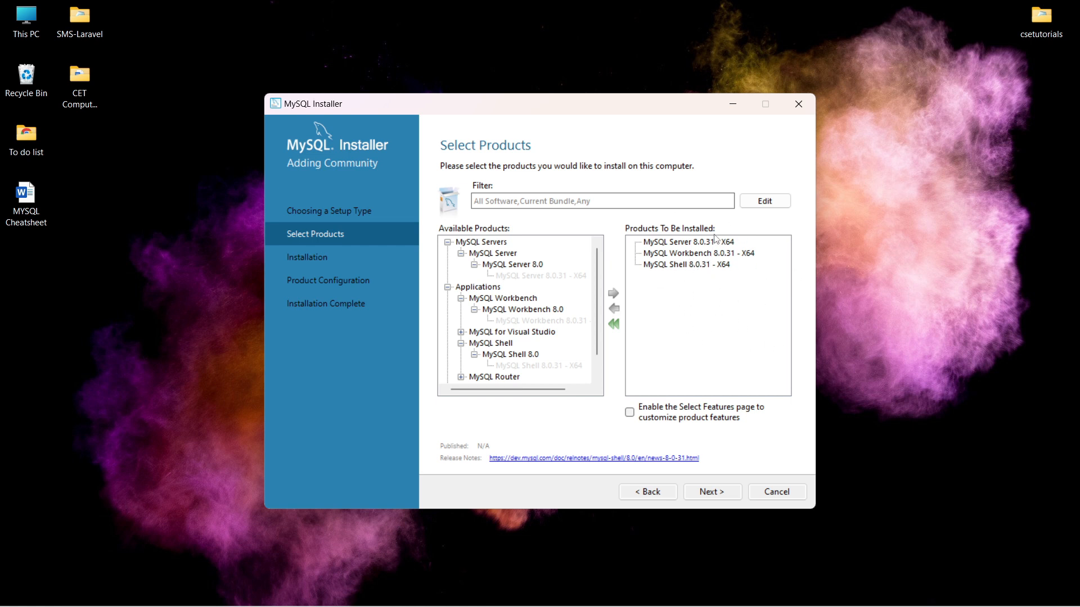
# - Proceed to the path conflicts, select MySQL Server 8.0.31 and shorten its install directory to C:\Program Files\MySQL Server 8.0
pyautogui.click(703, 493)
pyautogui.click(460, 236)
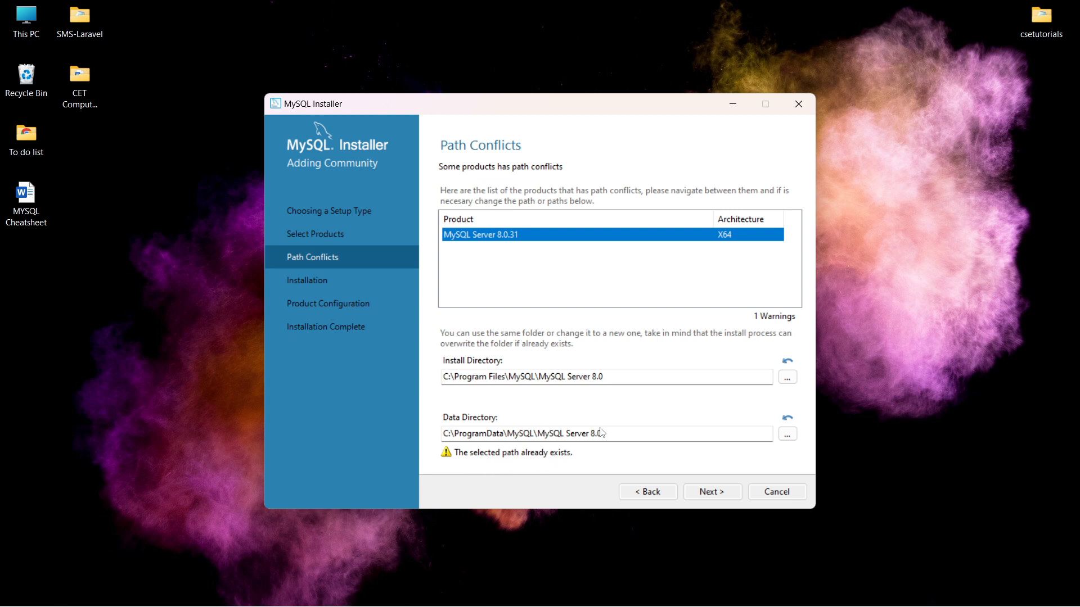
pyautogui.click(613, 379)
pyautogui.press('Left')
pyautogui.press('Left')
pyautogui.press('Left')
pyautogui.press('Left')
pyautogui.press('Left')
pyautogui.press('Left')
pyautogui.press('Left')
pyautogui.press('Left')
pyautogui.press('Left')
pyautogui.press('Left')
pyautogui.press('Left')
pyautogui.press('Left')
pyautogui.press('Left')
pyautogui.press('Left')
pyautogui.press('Left')
pyautogui.press('BackSpace')
pyautogui.press('BackSpace')
pyautogui.press('BackSpace')
pyautogui.press('BackSpace')
pyautogui.press('BackSpace')
pyautogui.press('BackSpace')
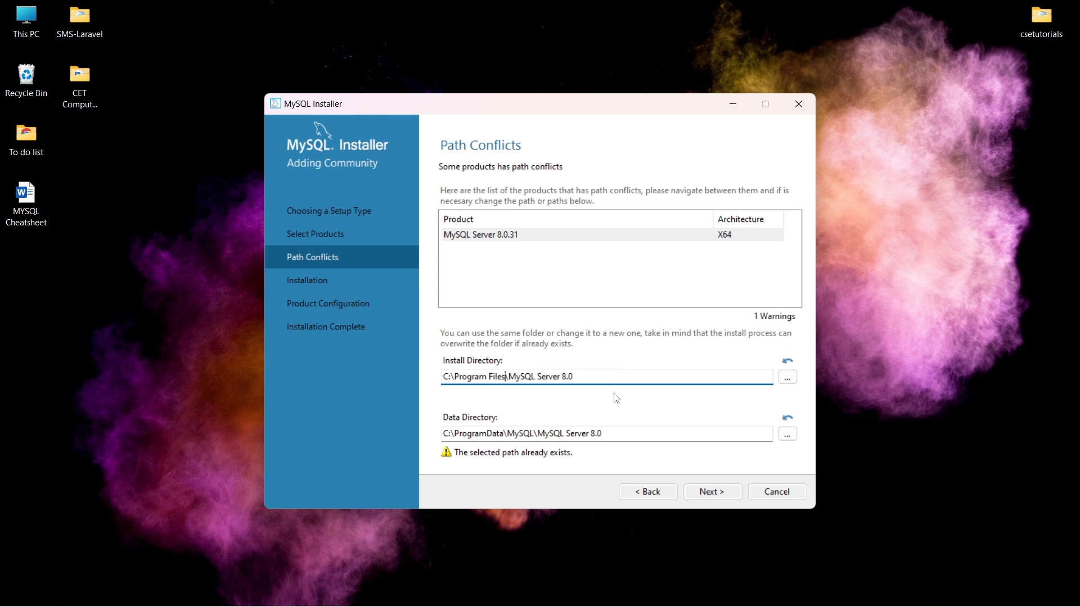
# - Set the data directory to C:\ProgramData\MySQL Server and the install directory to C:\Program Files\MySQL Server
pyautogui.click(532, 434)
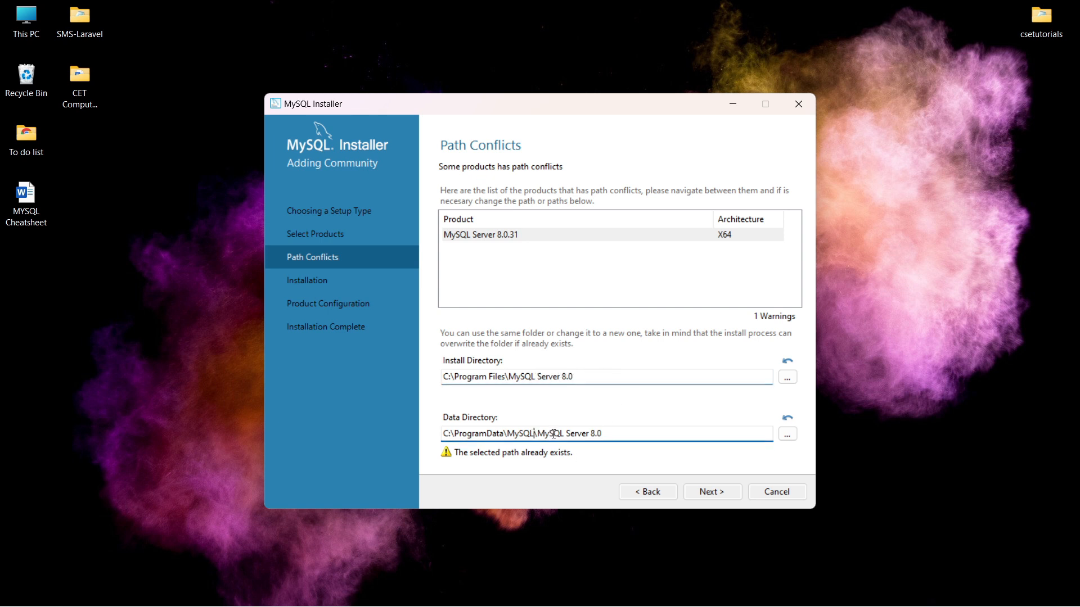
pyautogui.press('BackSpace')
pyautogui.press('BackSpace')
pyautogui.press('BackSpace')
pyautogui.press('BackSpace')
pyautogui.press('BackSpace')
pyautogui.press('BackSpace')
pyautogui.click(495, 239)
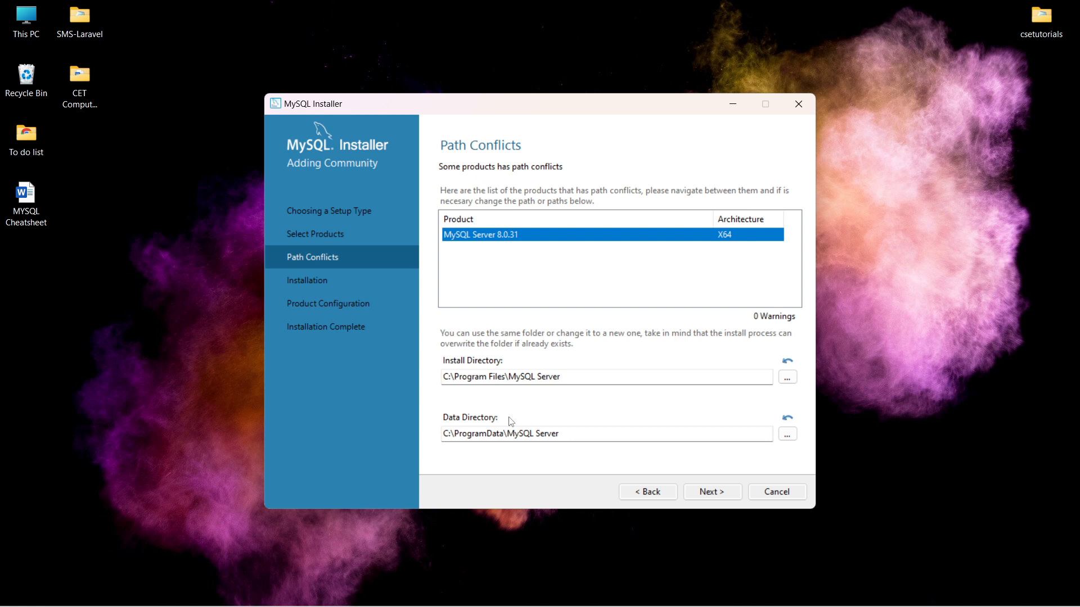
# - Accept the changed paths and install MySQL Server, MySQL Workbench and MySQL Shell 8.0.31
pyautogui.click(701, 492)
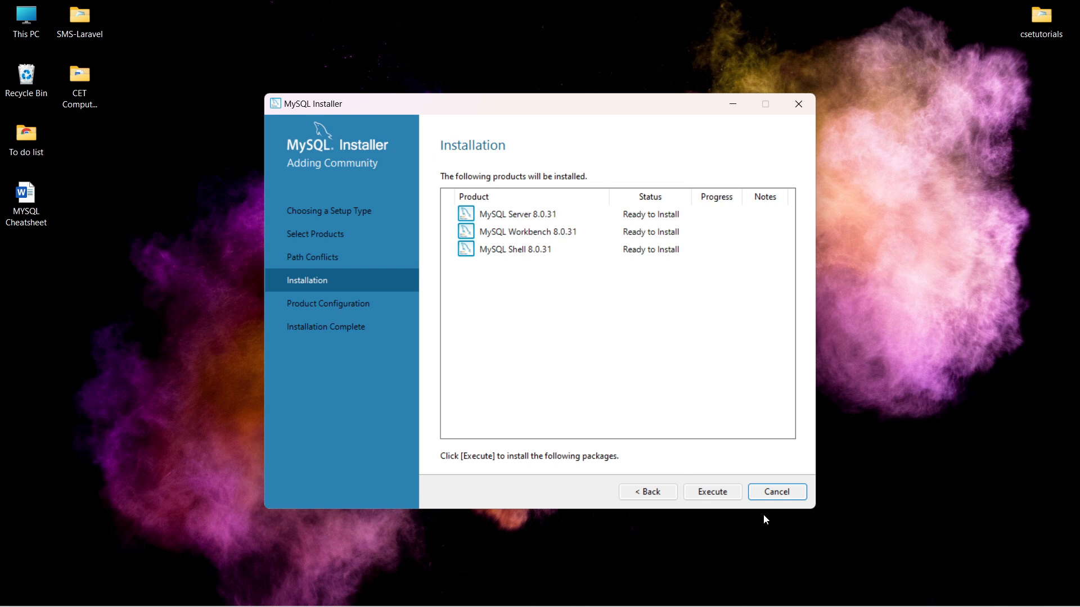
pyautogui.click(720, 493)
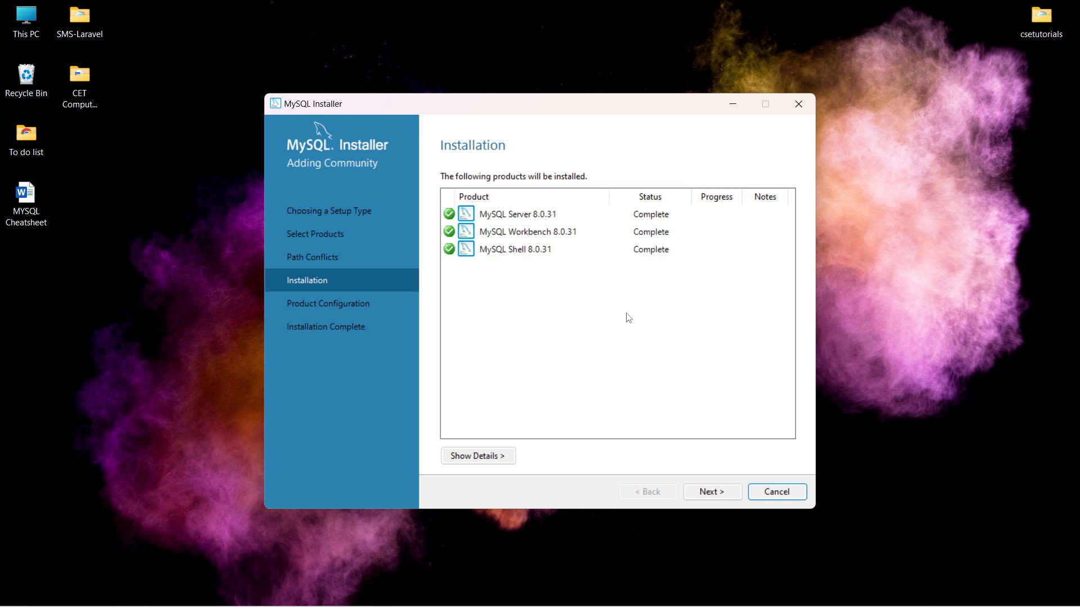
pyautogui.click(704, 497)
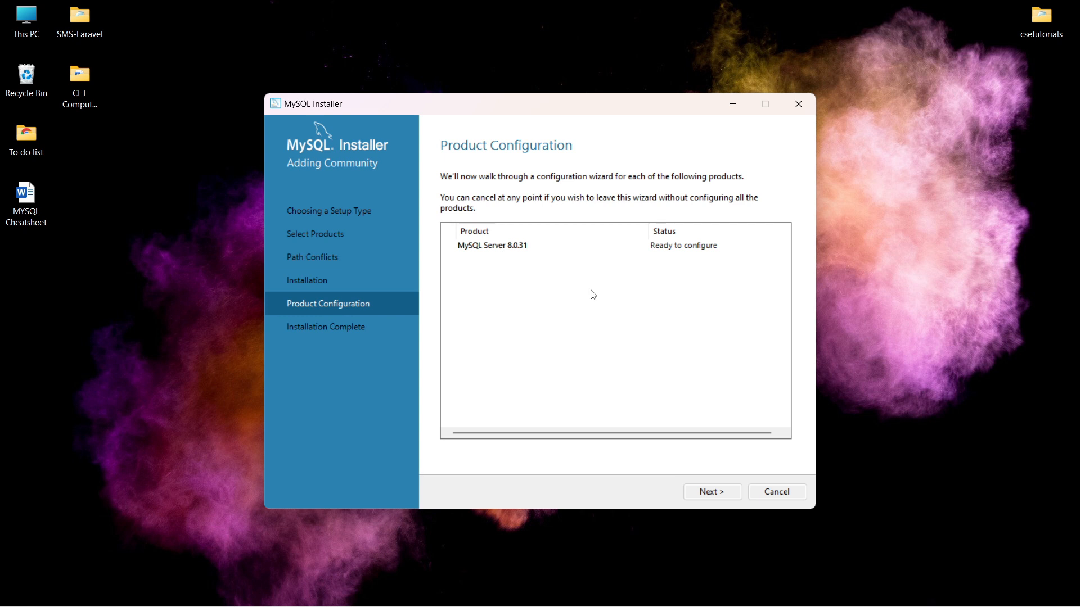
# - Configure the server as Development Computer with TCP/IP on port 3306, and keep strong password encryption for authentication
pyautogui.click(710, 492)
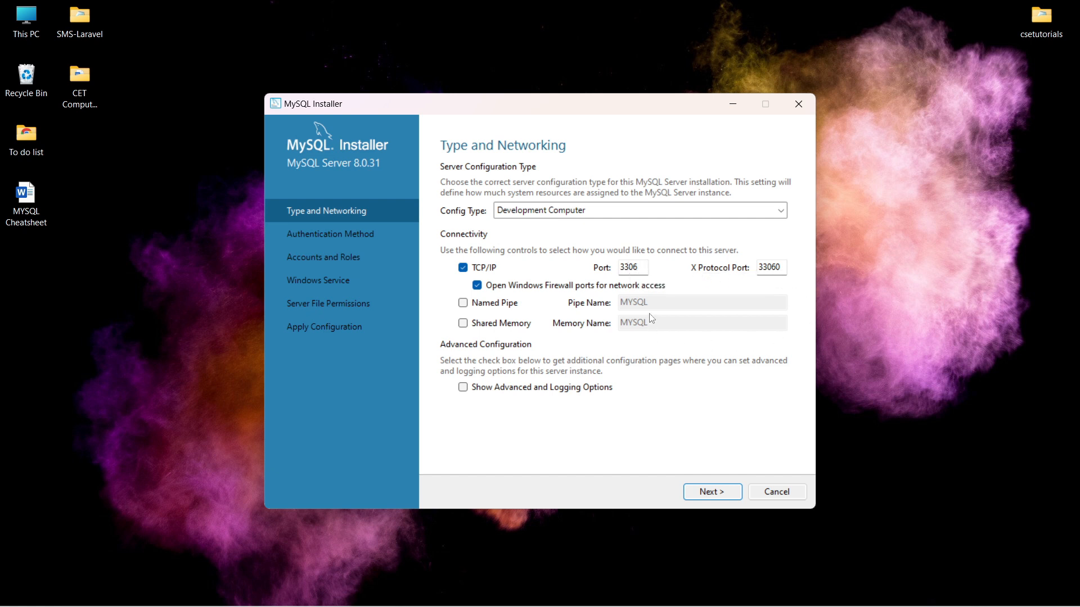
pyautogui.click(715, 493)
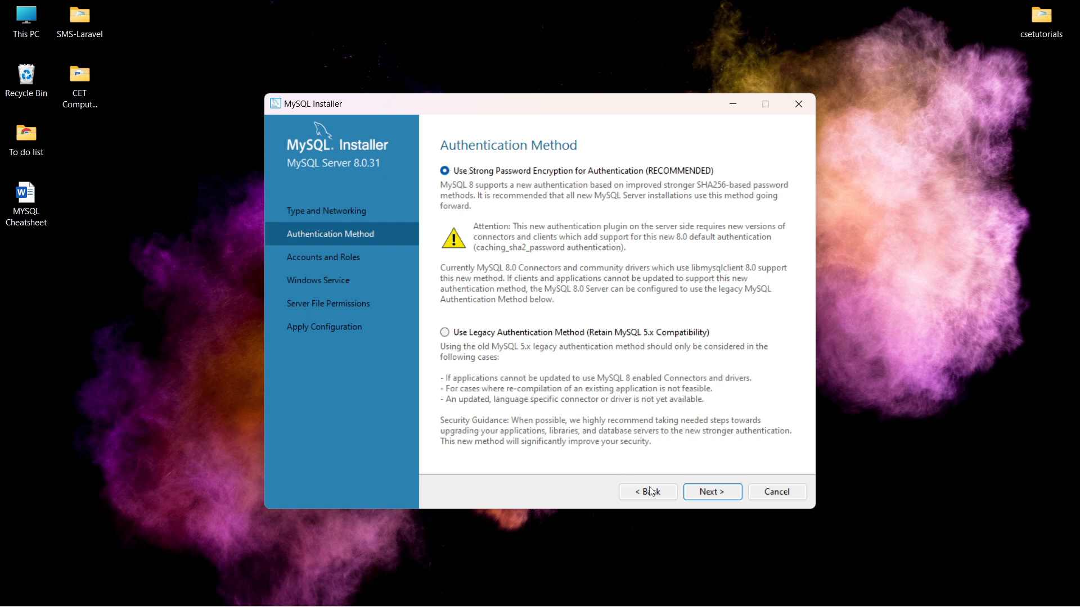
pyautogui.click(709, 492)
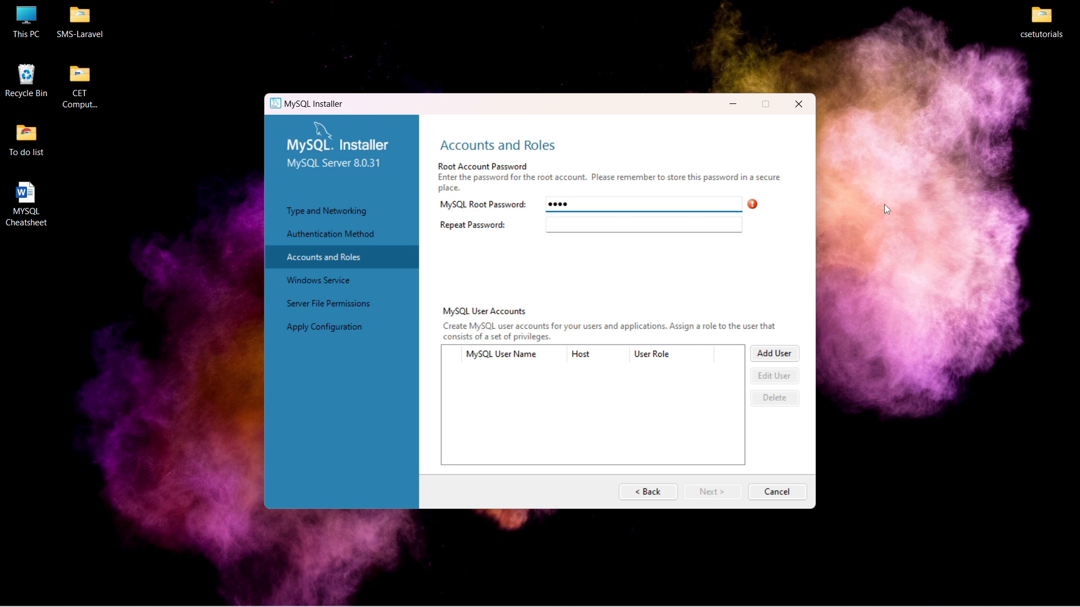
# - Enter and repeat the MySQL root account password, and continue without adding any other user account
pyautogui.write('••')
pyautogui.press('Tab')
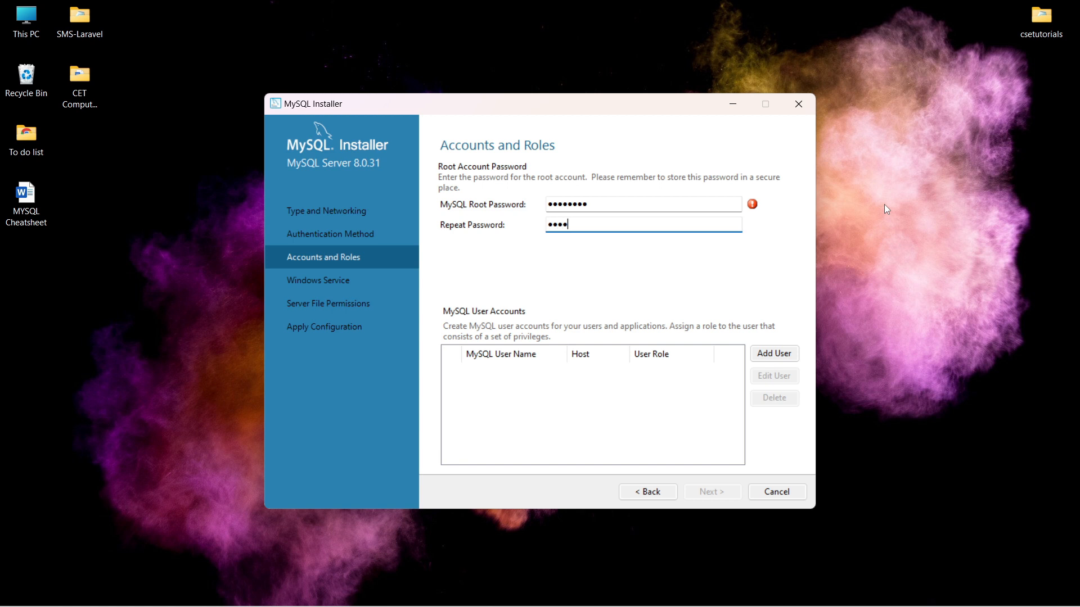
pyautogui.write('••••••••')
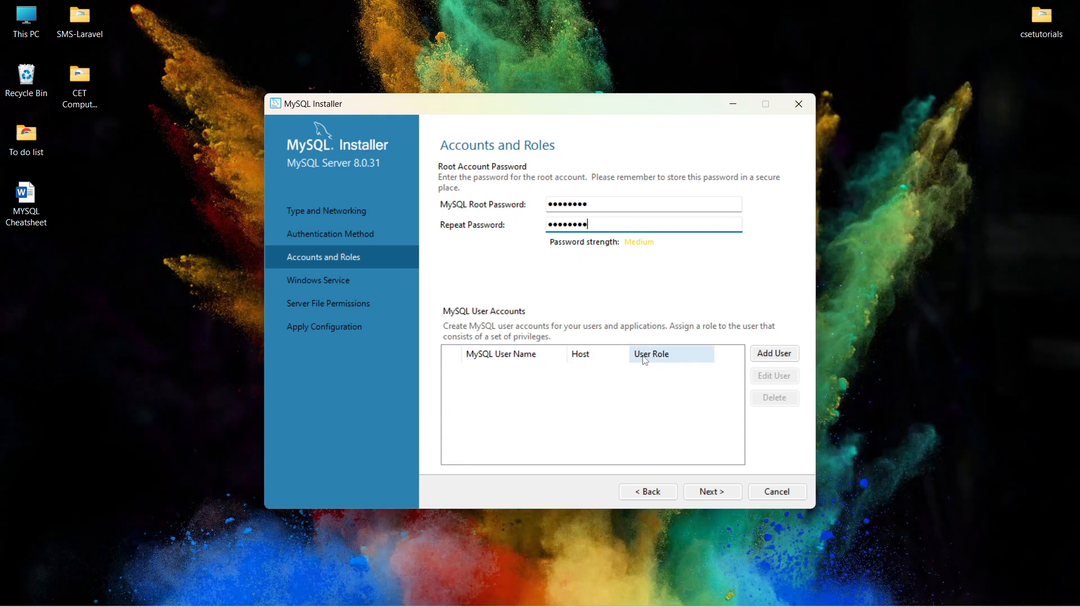
pyautogui.click(775, 357)
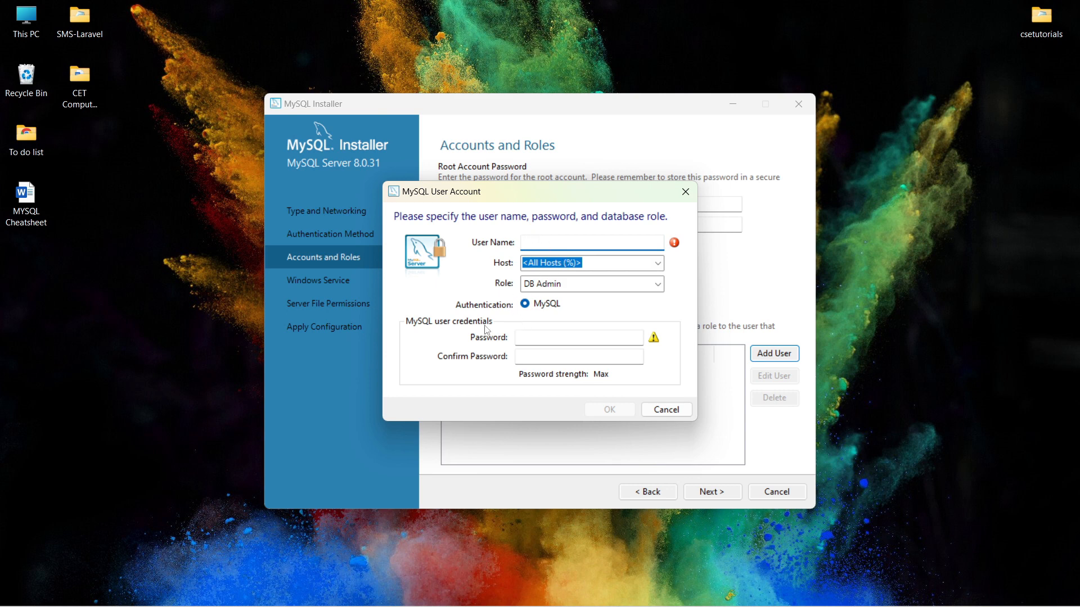
pyautogui.click(665, 410)
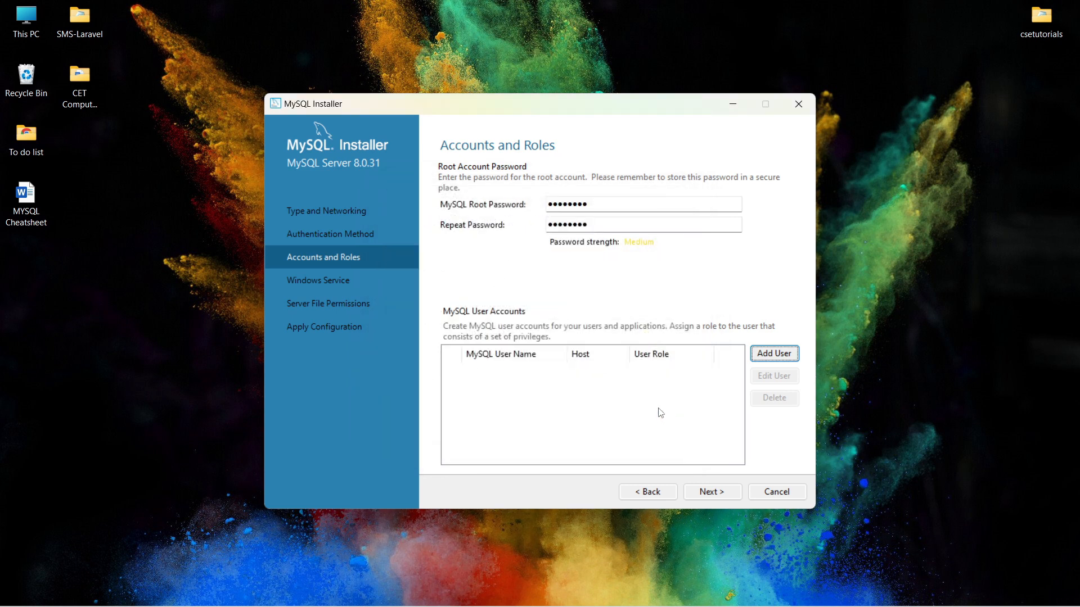
pyautogui.click(715, 491)
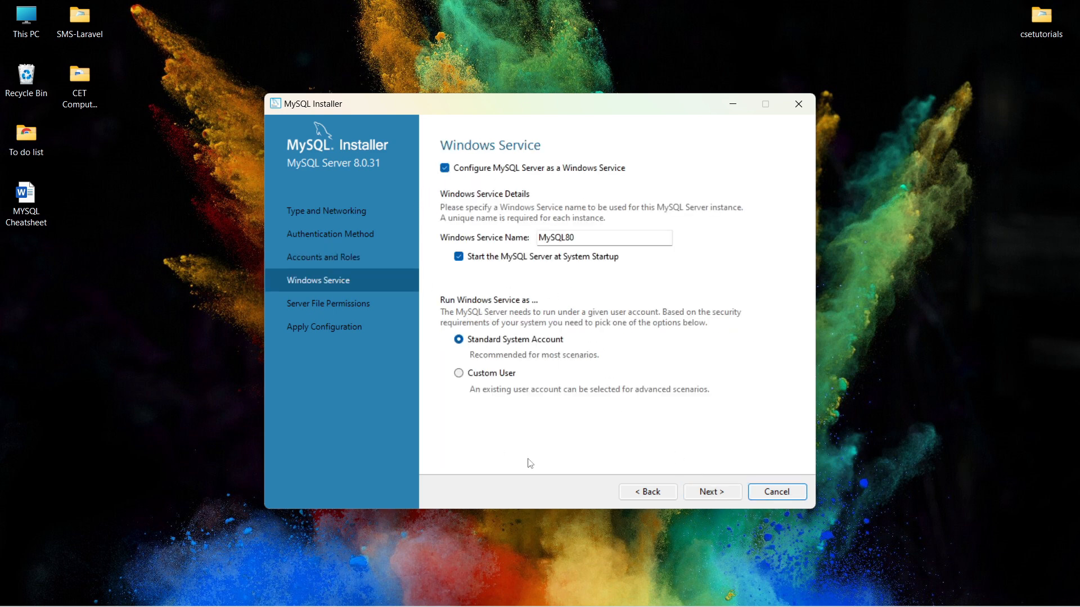
# - Accept the default MySQL80 Windows service and full-access file permission settings, and apply the server configuration
pyautogui.click(707, 494)
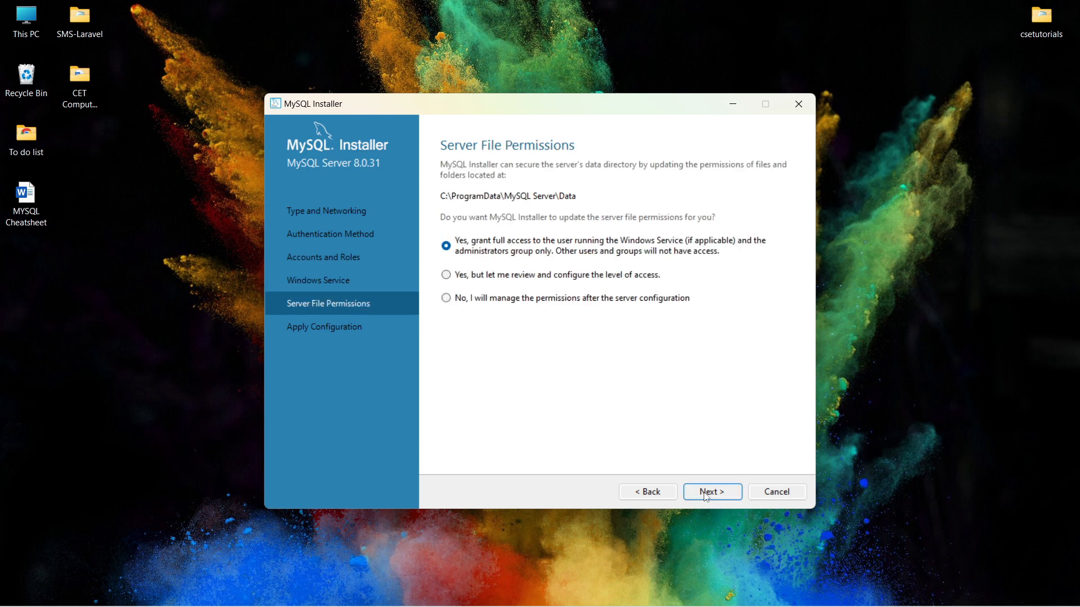
pyautogui.click(706, 494)
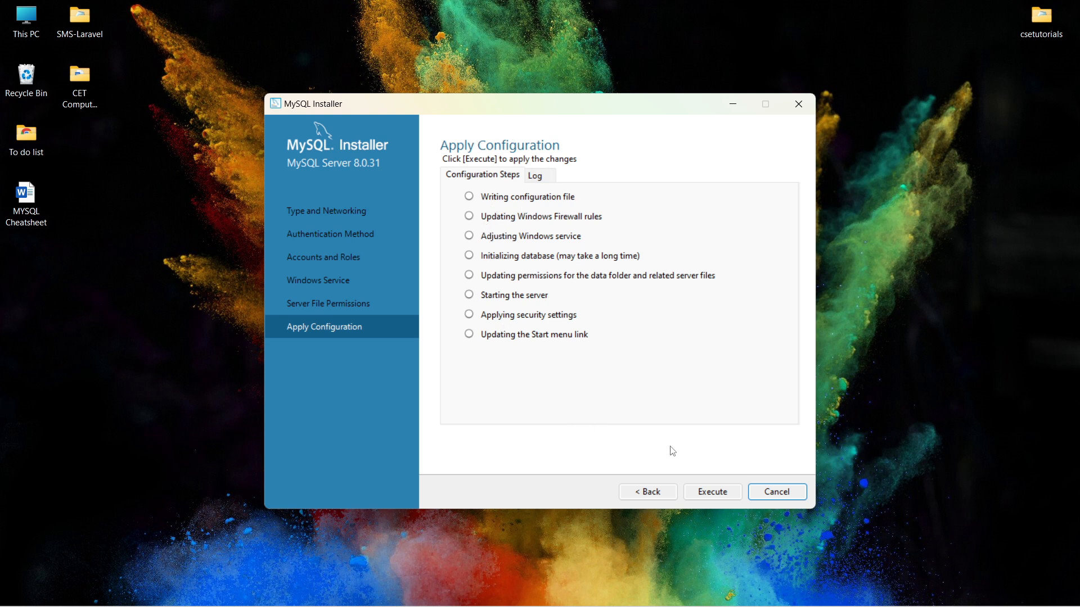
pyautogui.click(712, 493)
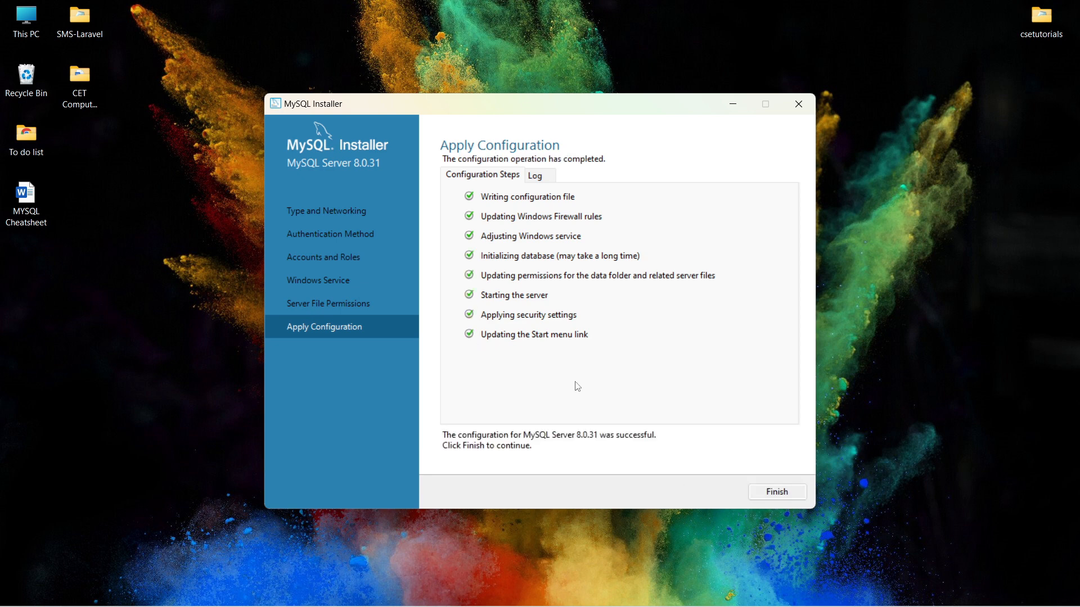
# - Finish the installation with MySQL Workbench and MySQL Shell set to start after setup, and close both programs
pyautogui.click(773, 500)
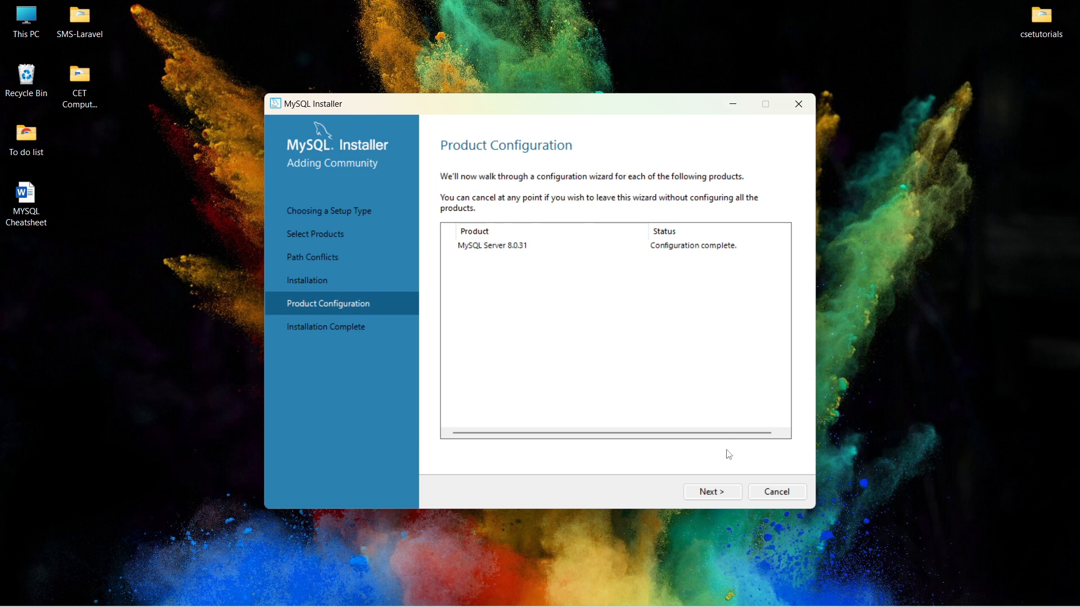
pyautogui.click(725, 493)
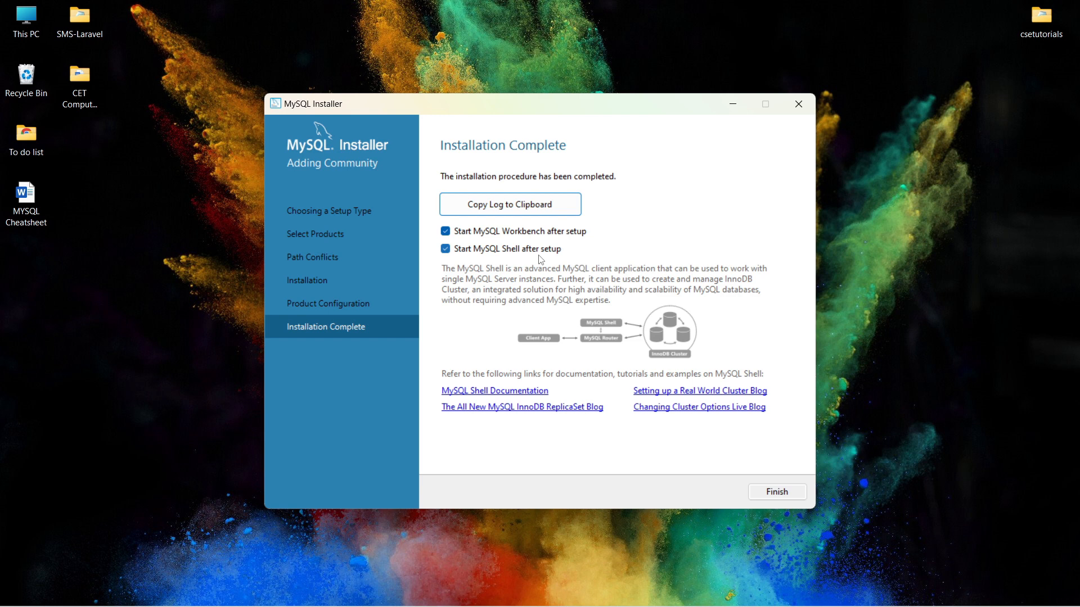
pyautogui.click(784, 494)
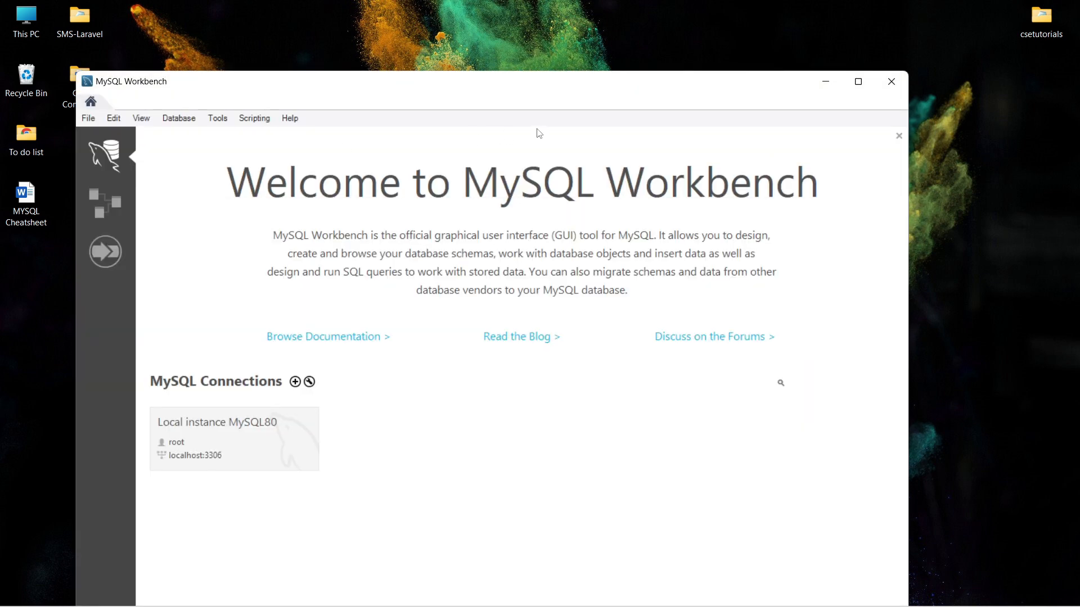
pyautogui.click(892, 81)
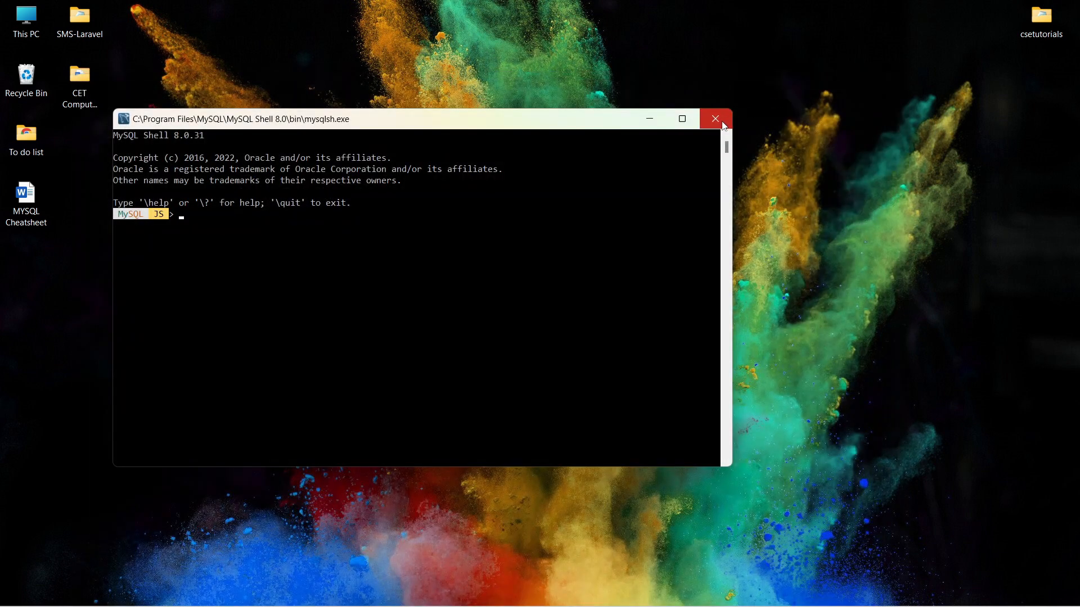
pyautogui.click(715, 119)
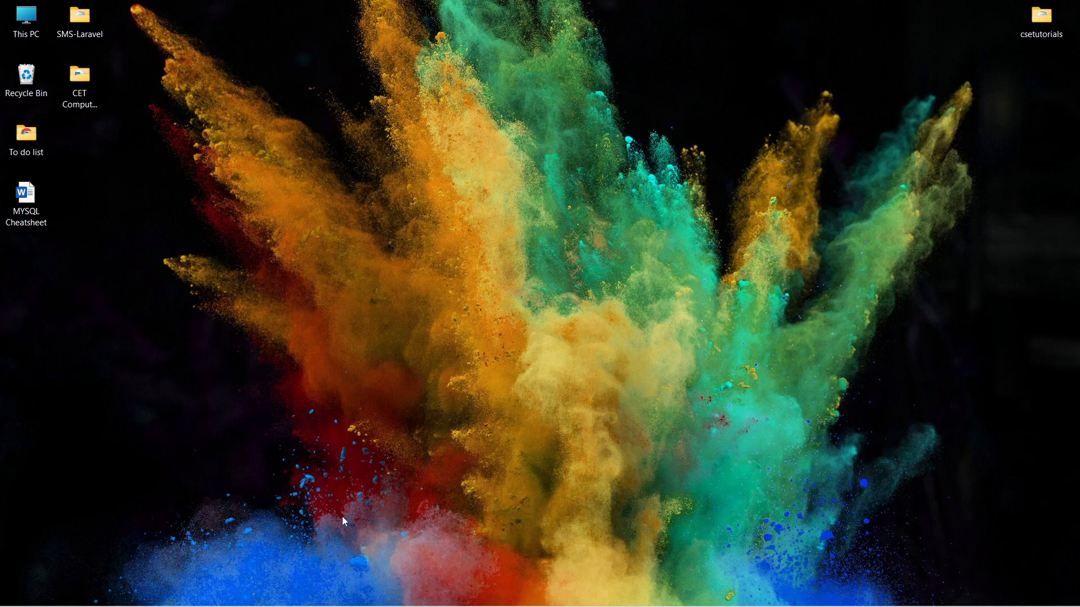
# - In File Explorer, go to C:\Program Files\MySQL Server\bin, select the folder's full path and minimize the window
pyautogui.moveTo(427, 603)
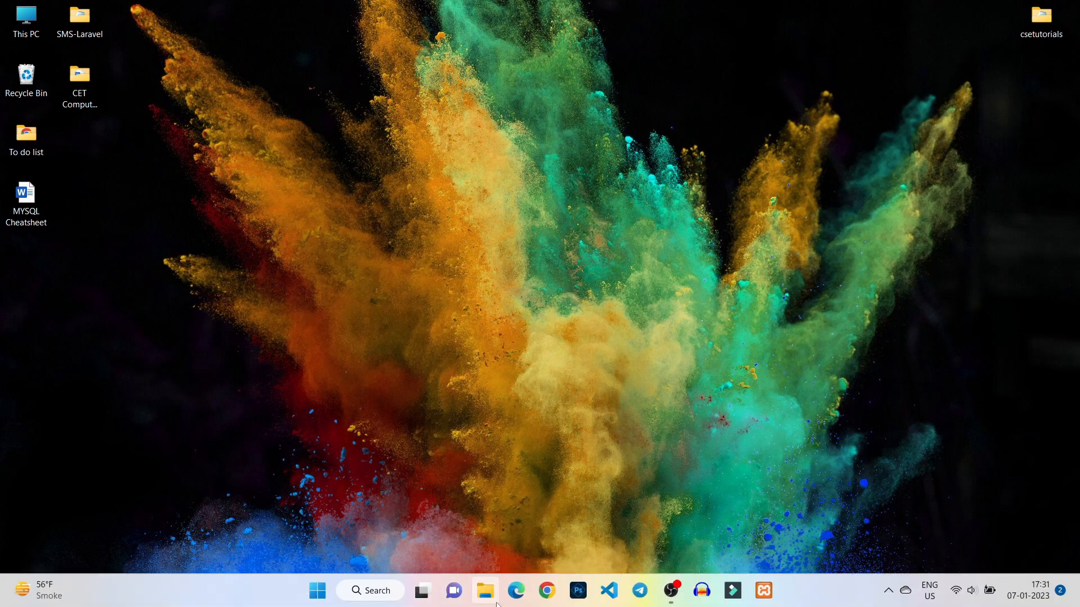
pyautogui.click(485, 590)
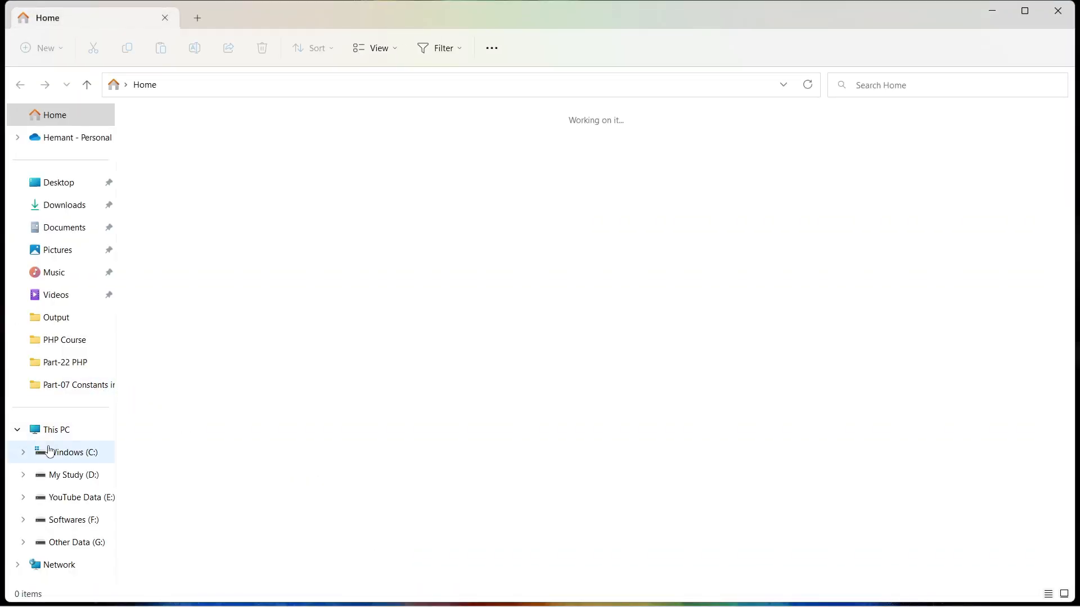
pyautogui.click(73, 453)
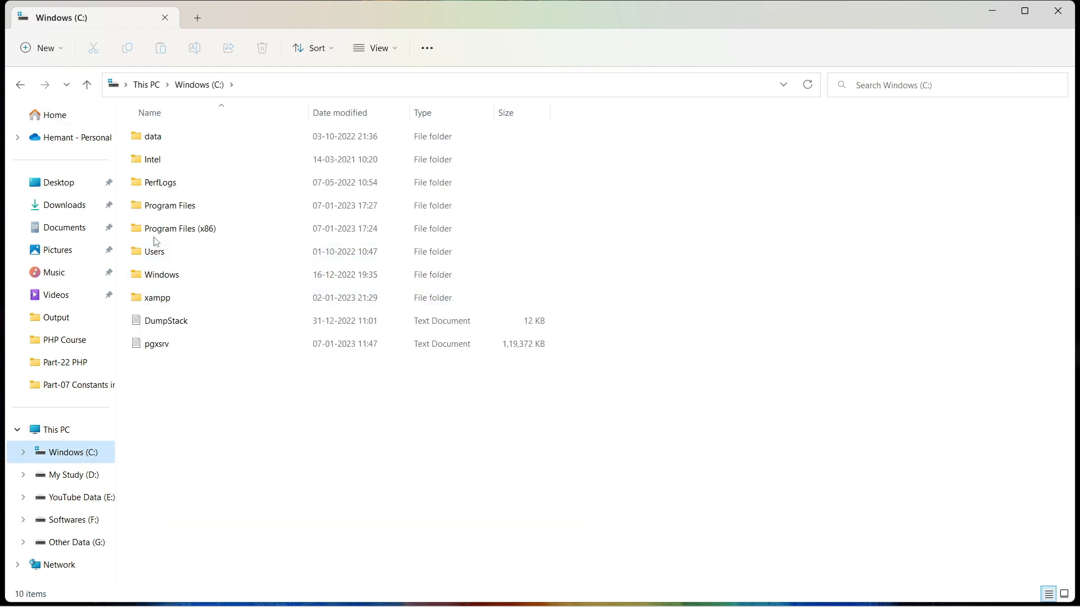
pyautogui.click(169, 209)
pyautogui.doubleClick(169, 209)
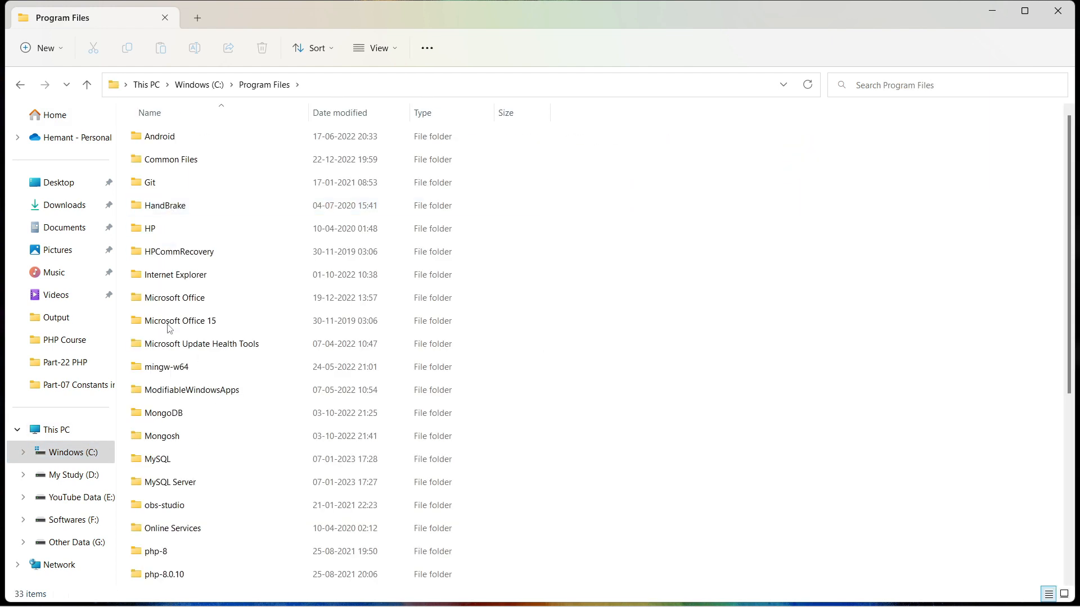
pyautogui.click(176, 487)
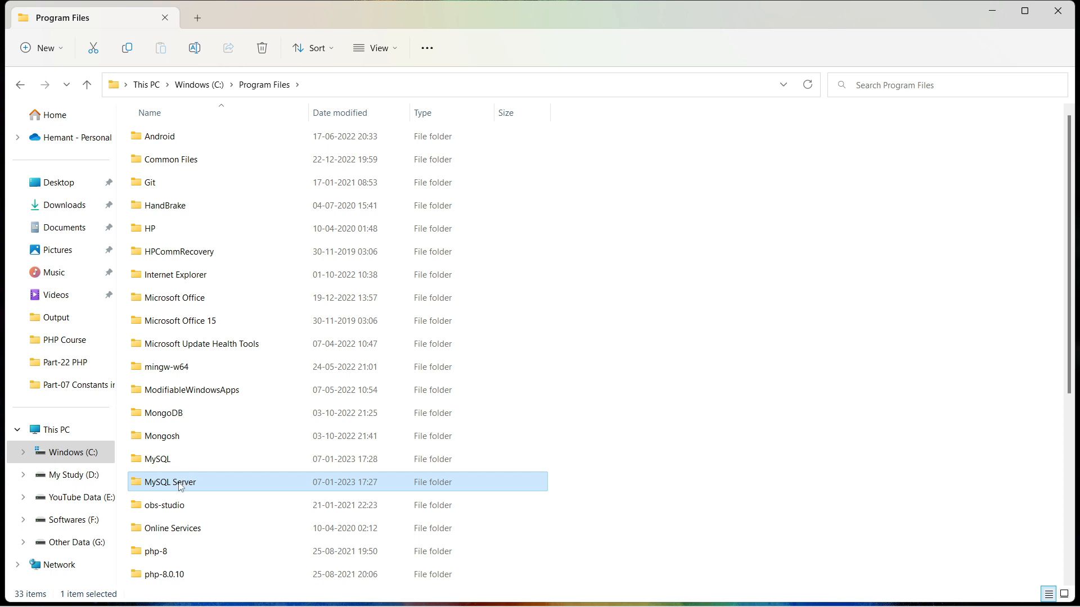
pyautogui.doubleClick(180, 487)
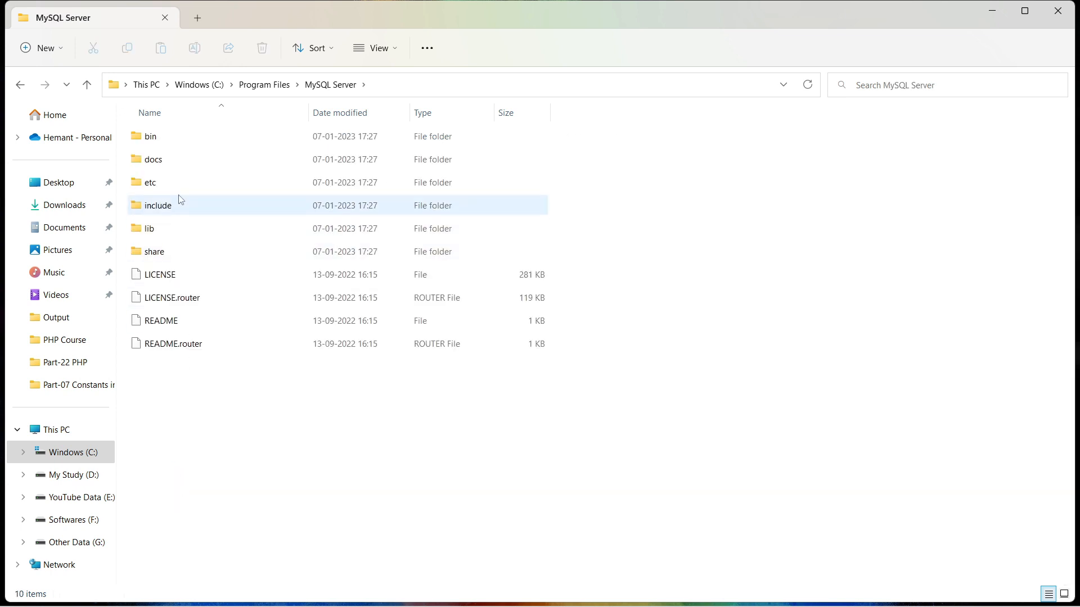
pyautogui.doubleClick(159, 148)
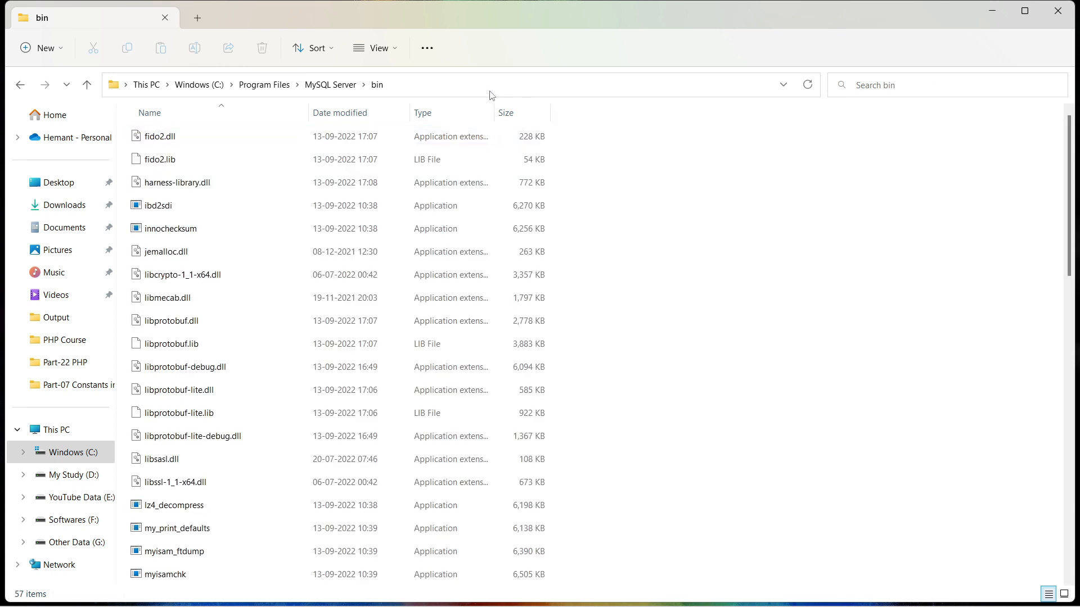
pyautogui.click(413, 85)
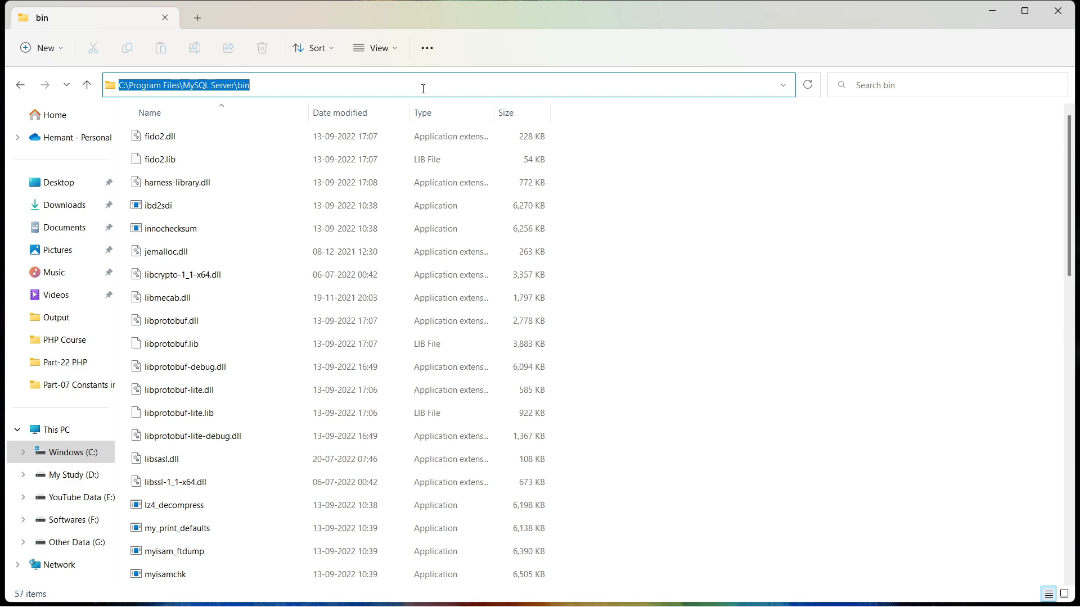
pyautogui.click(993, 10)
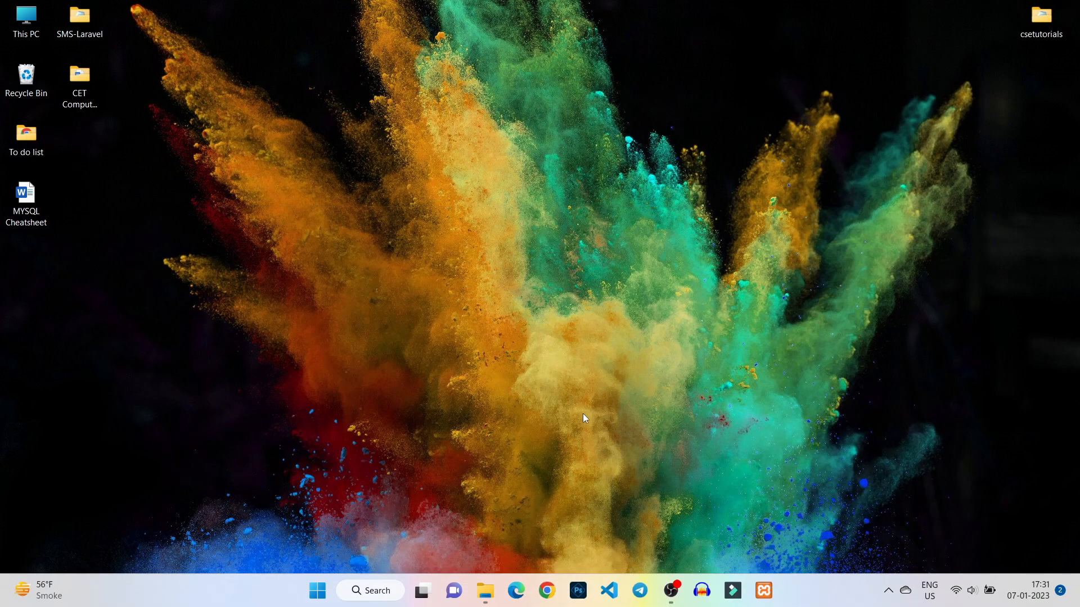
# - Open the properties of This PC from the desktop
pyautogui.rightClick(30, 11)
pyautogui.click(48, 39)
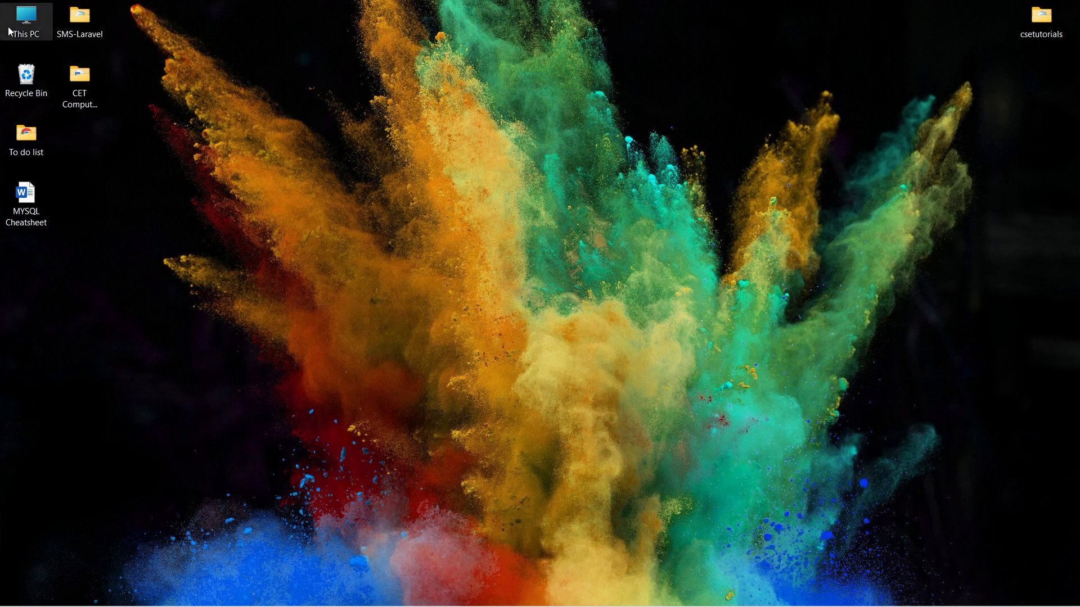
pyautogui.rightClick(31, 22)
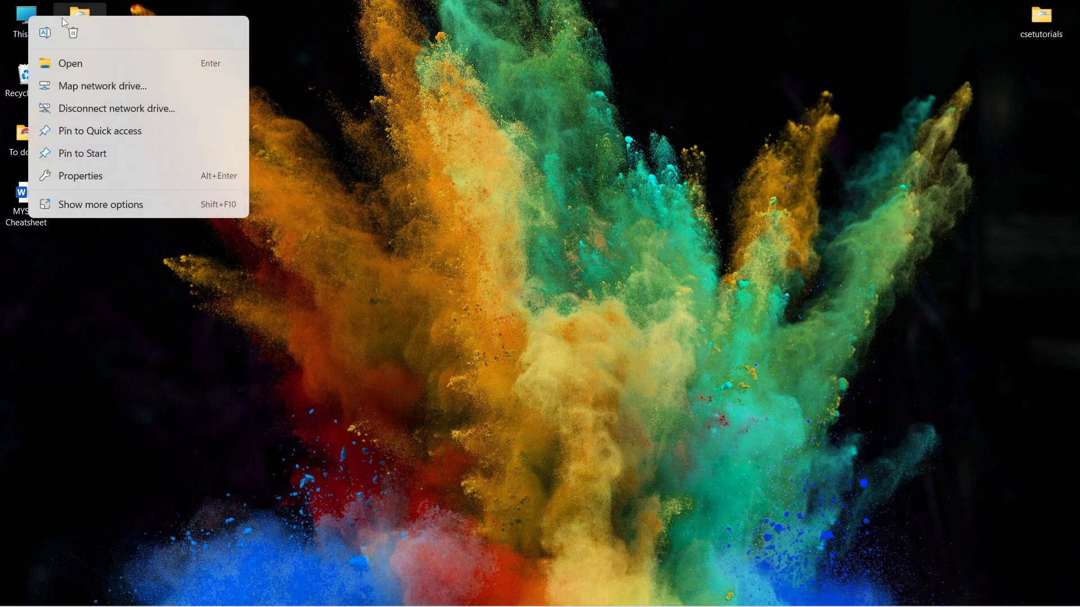
pyautogui.click(86, 179)
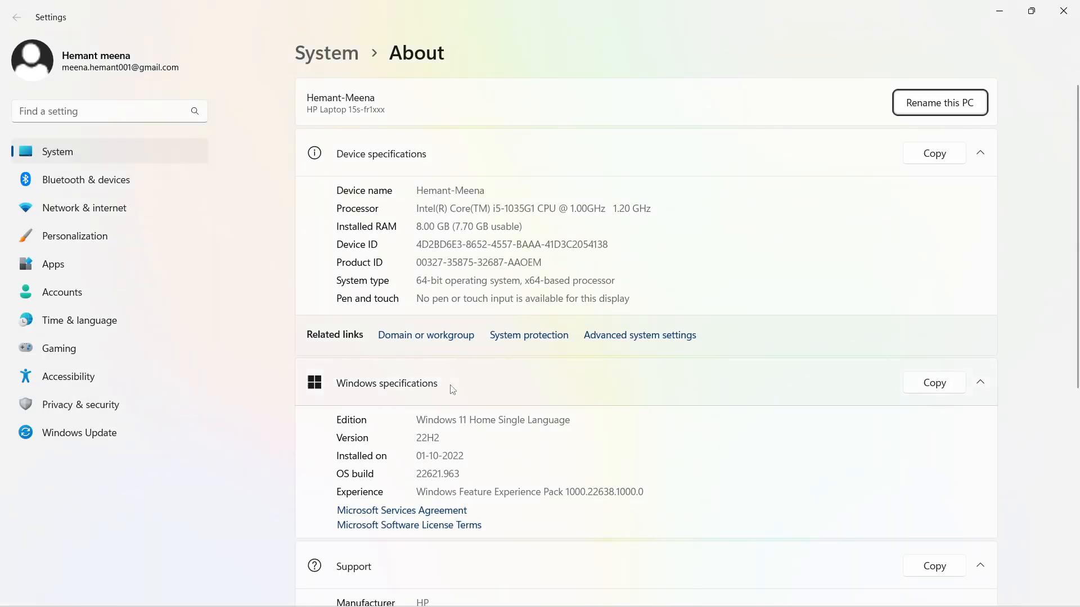
# - Add C:\Program Files\MySQL Server\bin as a new entry in the system Path environment variable, save it and close the system settings
pyautogui.click(614, 338)
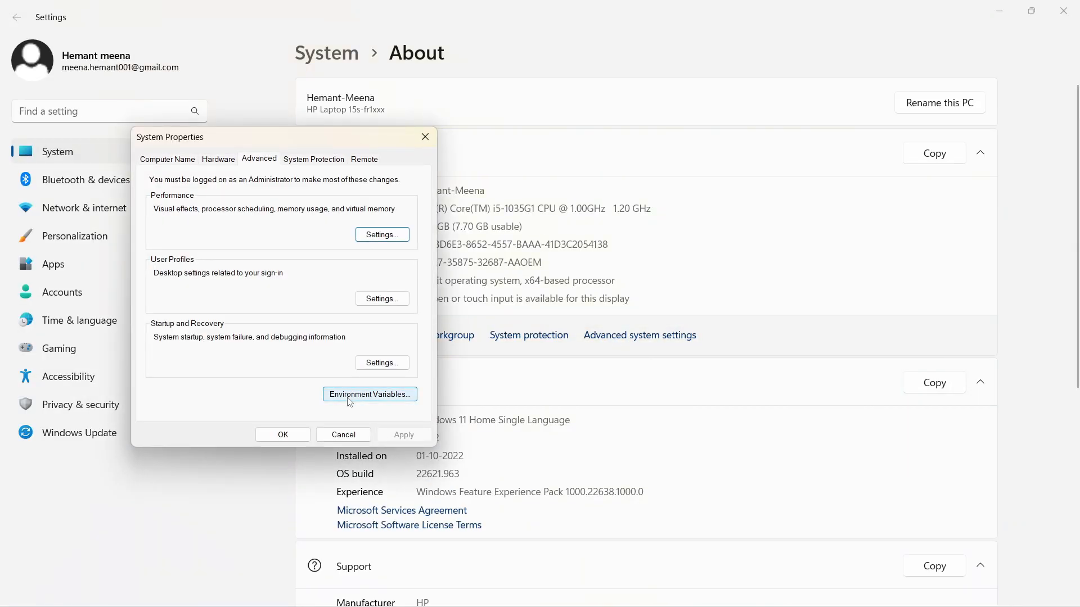
pyautogui.click(364, 396)
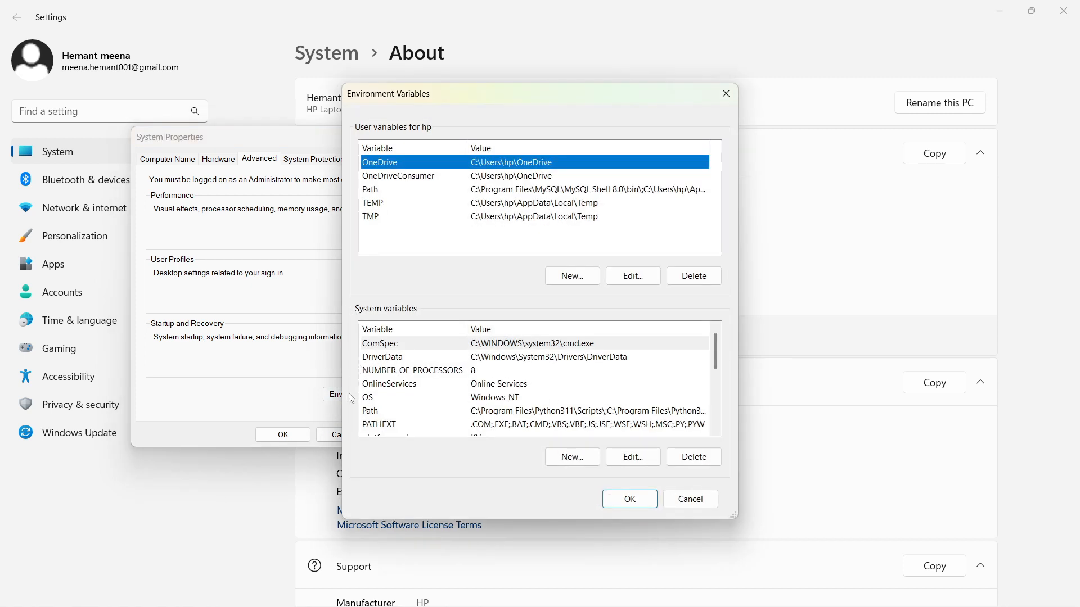
pyautogui.click(371, 411)
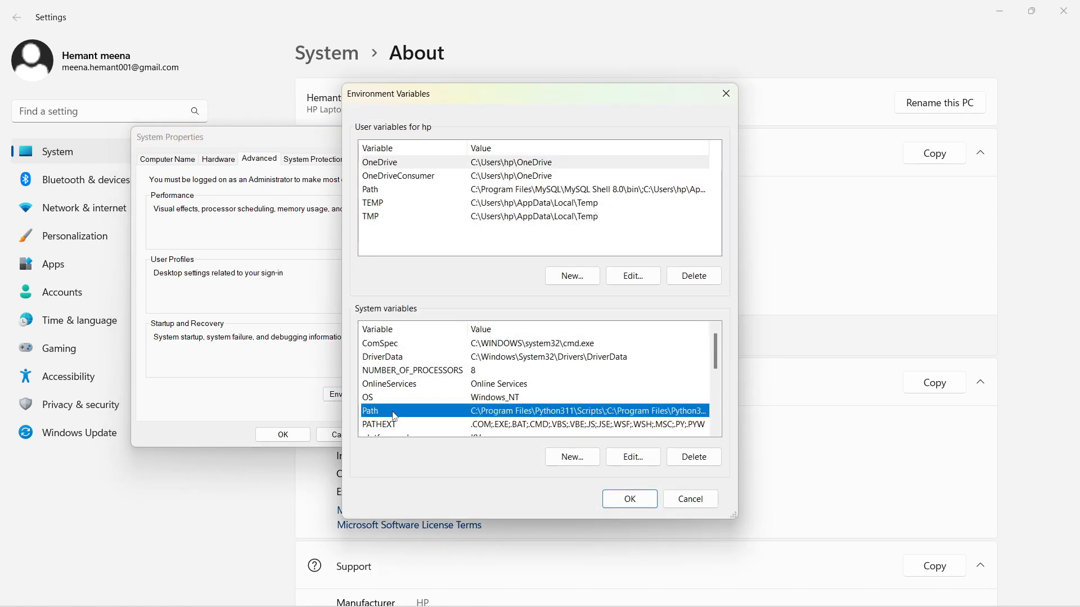
pyautogui.click(632, 459)
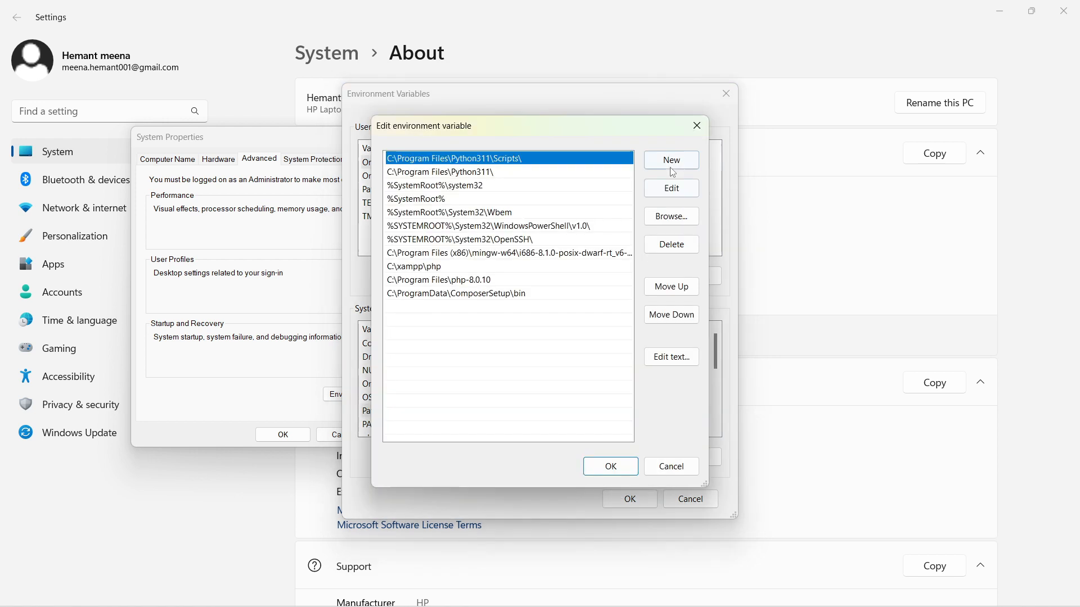
pyautogui.click(671, 162)
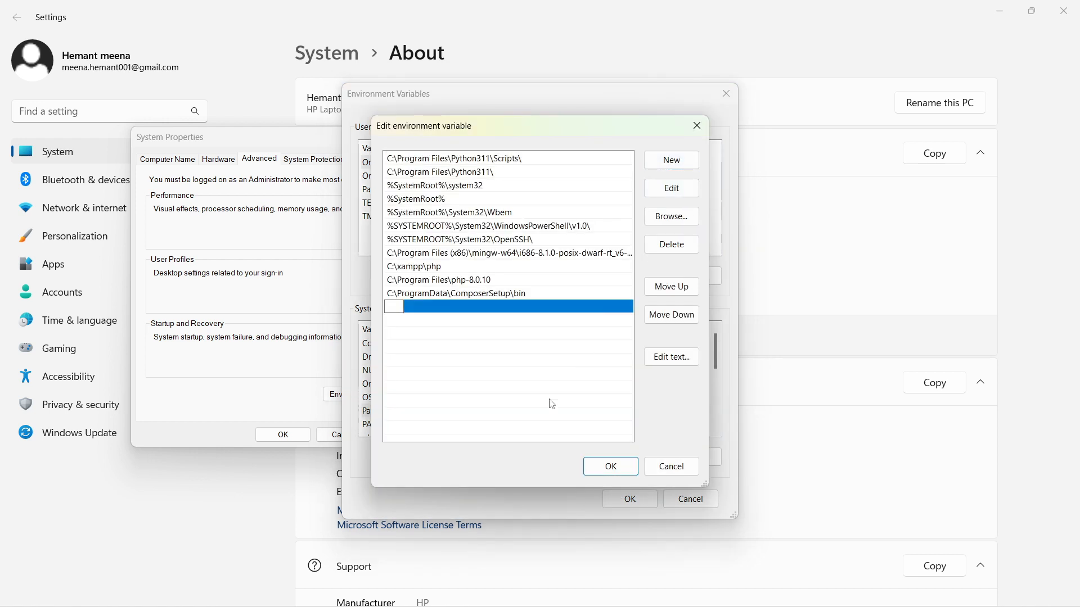
pyautogui.write('C:\\Program Files\\MySQL Server\\bin')
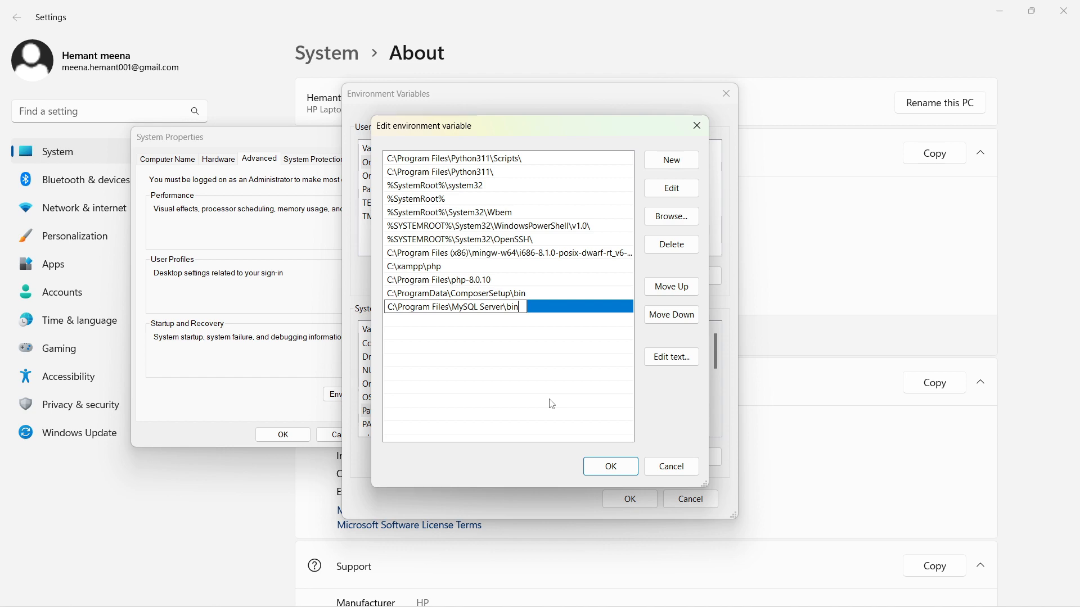
pyautogui.click(610, 466)
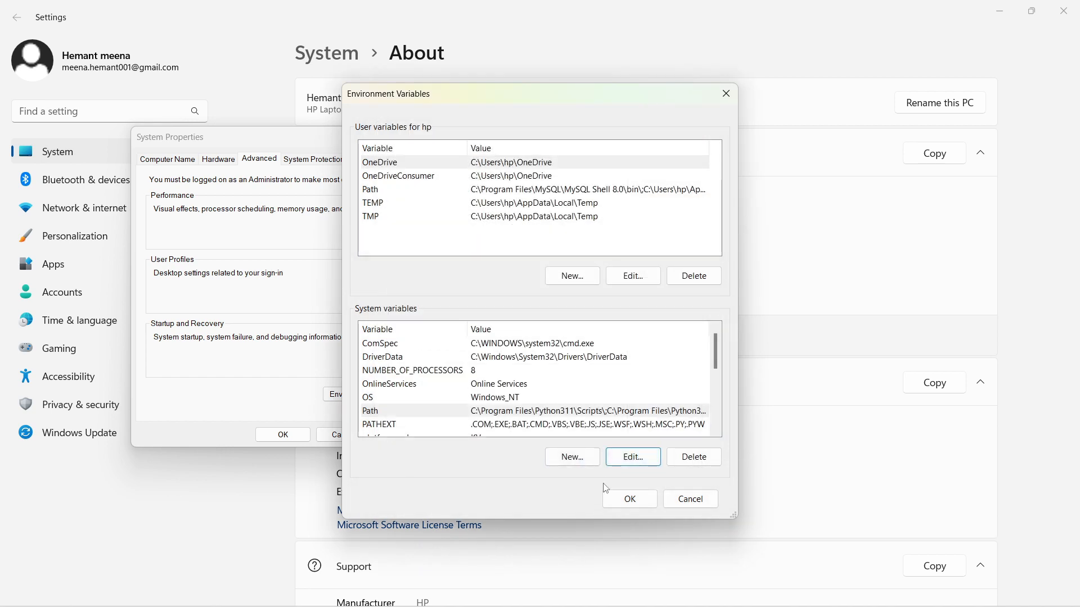
pyautogui.click(630, 499)
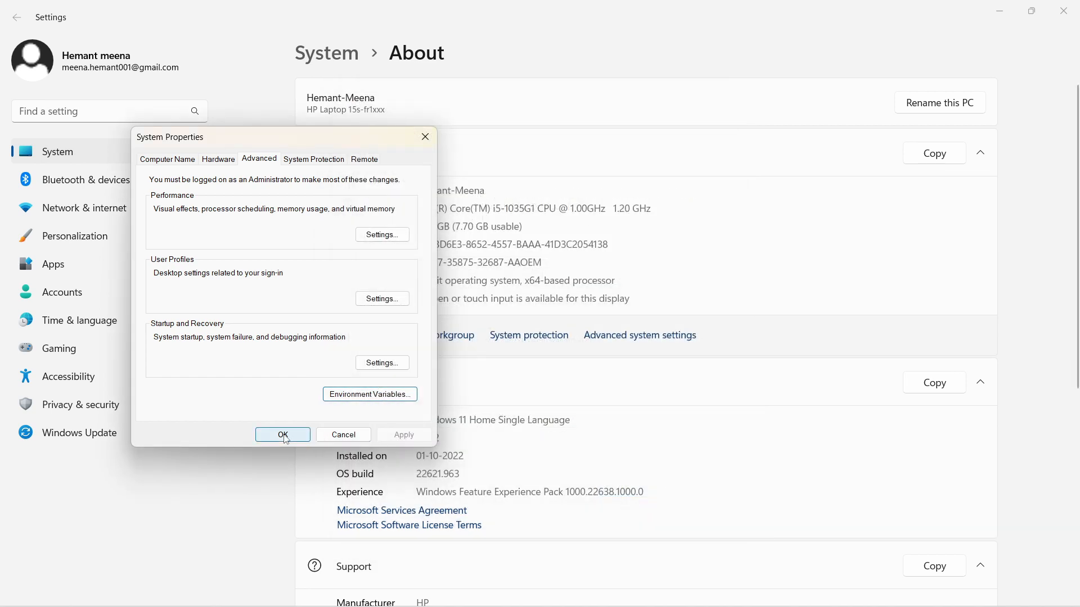
pyautogui.click(282, 435)
pyautogui.click(1055, 8)
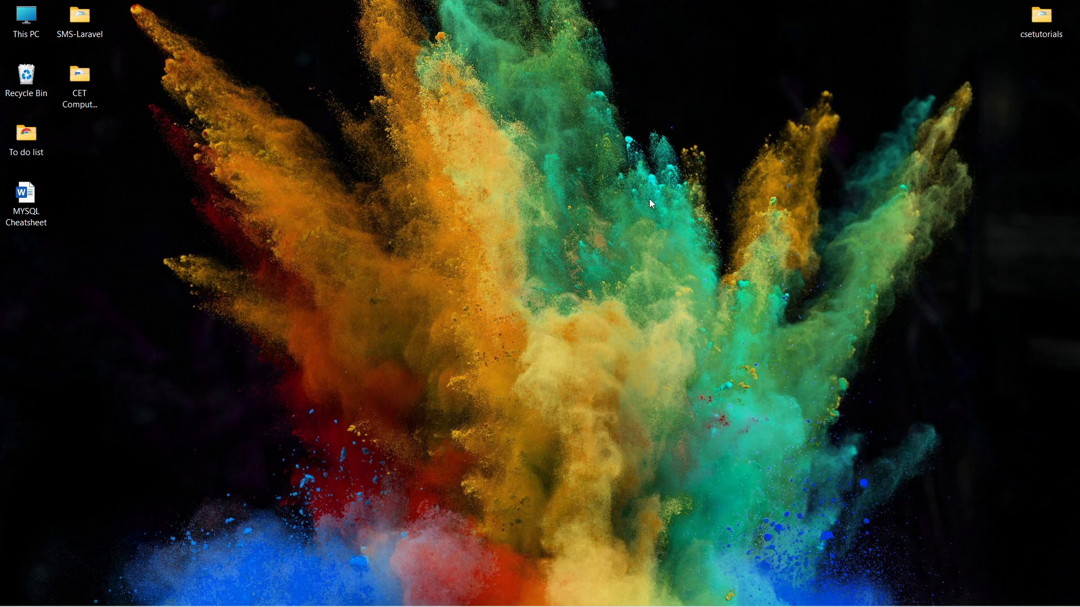
# - Open a Command Prompt with cmd, move its window slightly higher on the desktop and enlarge its text
pyautogui.press('super+r')
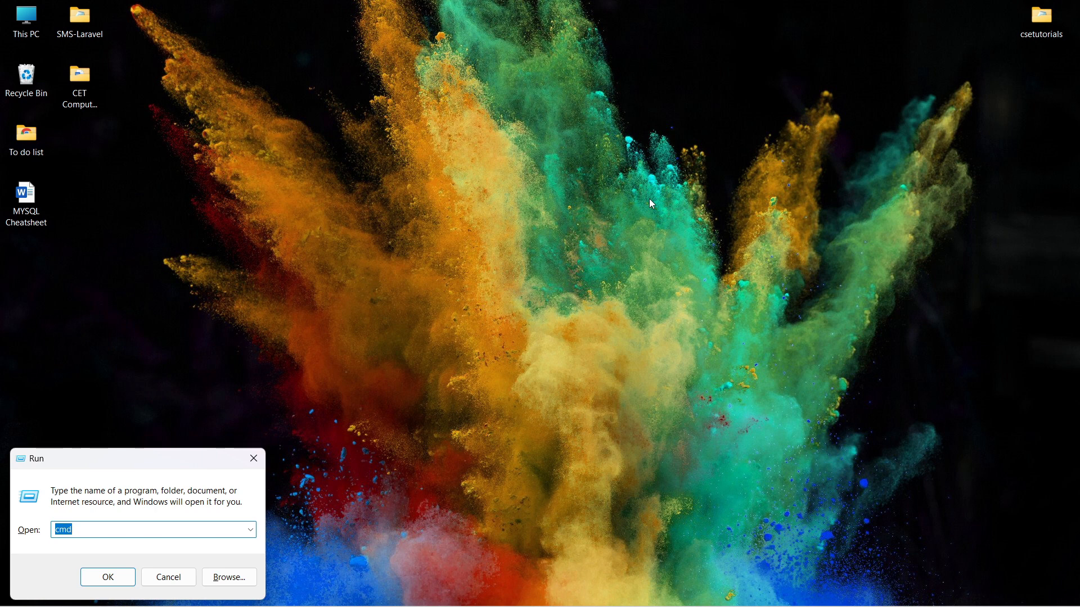
pyautogui.press('Return')
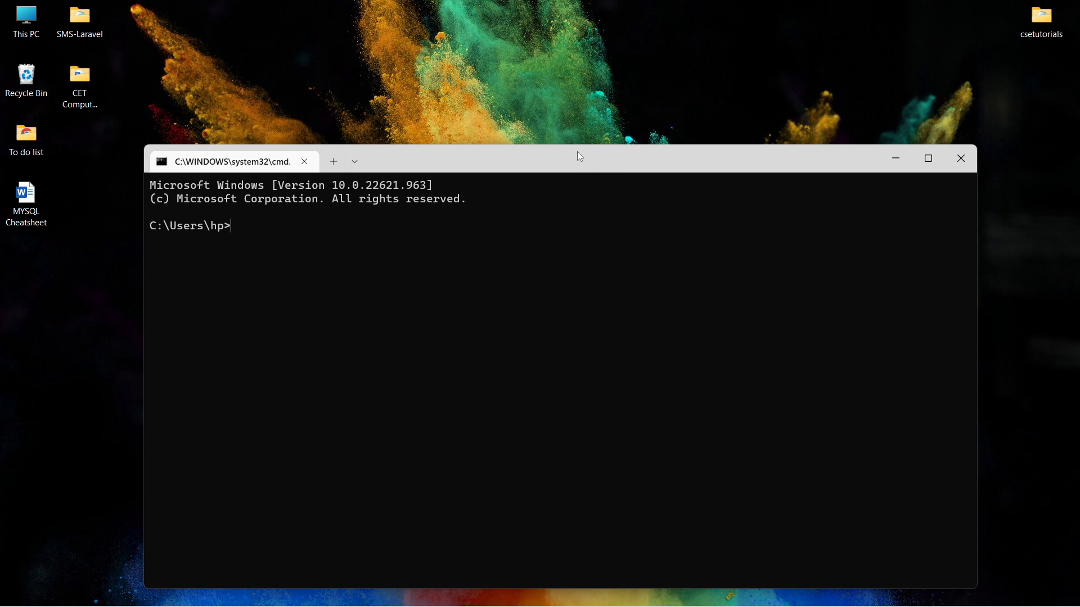
pyautogui.moveTo(581, 158); pyautogui.dragTo(586, 119)
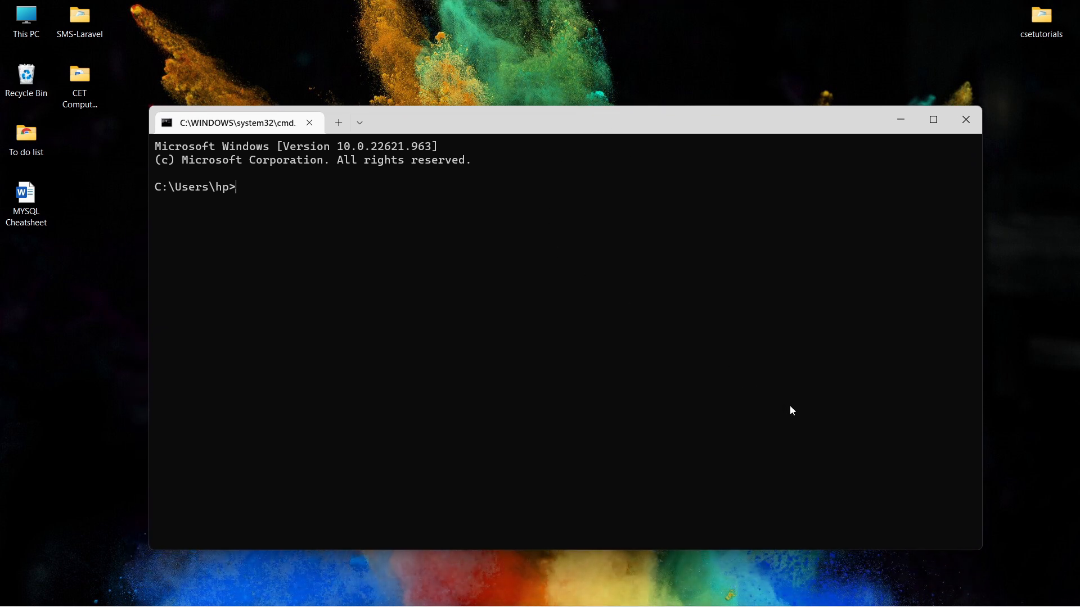
pyautogui.hotkey('ctrl', '=')
pyautogui.hotkey('ctrl', '=')
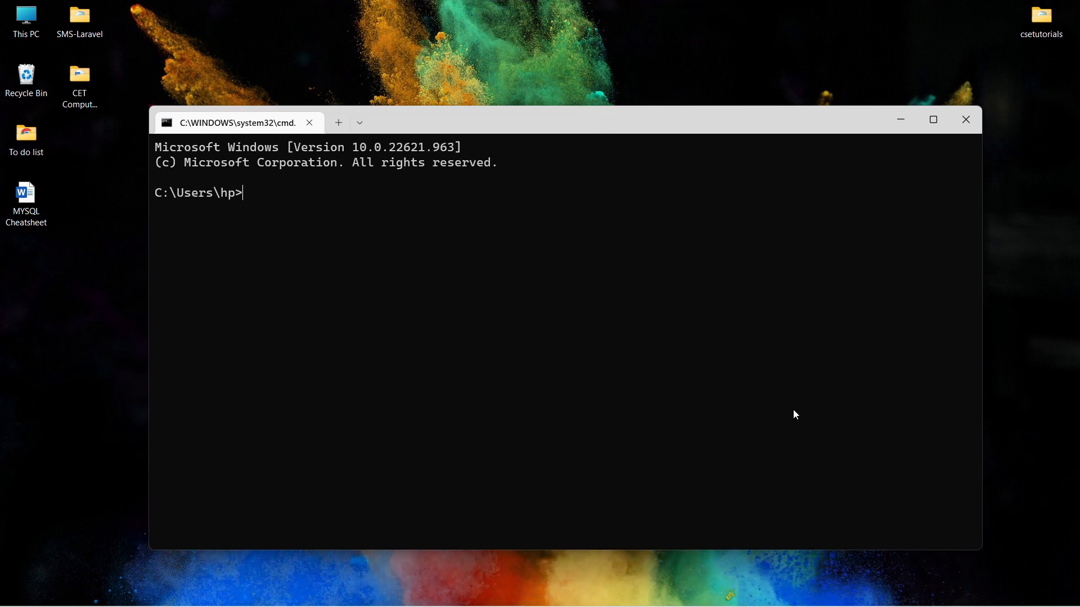
# - Check the installed MySQL version from the command line with mysql --version
pyautogui.write('mysq')
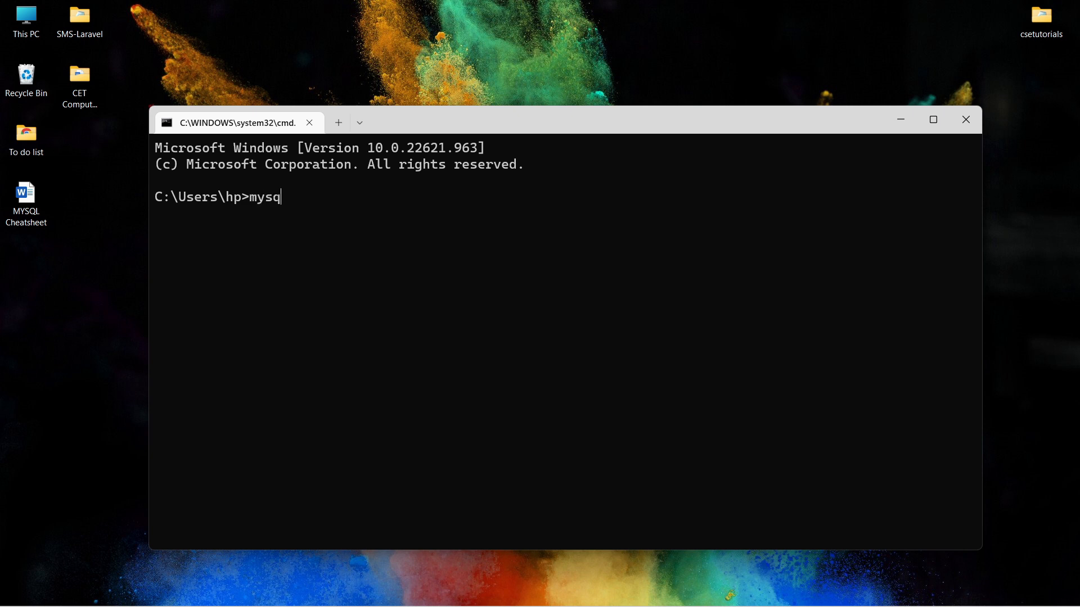
pyautogui.write('l --version')
pyautogui.press('Return')
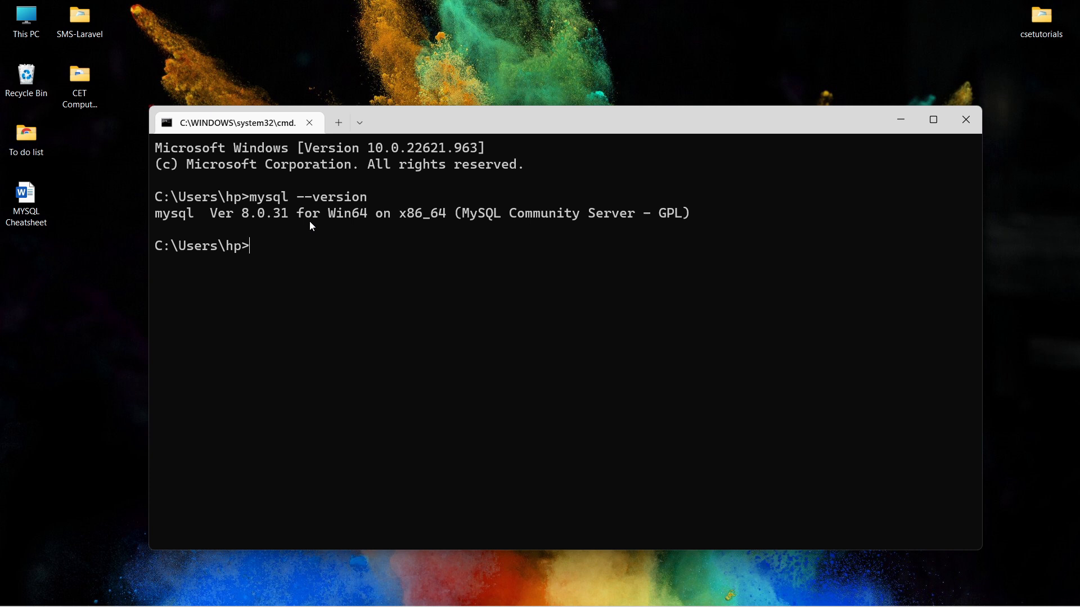
pyautogui.press('Return')
# - Log in to the MySQL monitor as root with mysql -u root -p, entering the root account password
pyautogui.write('mysql')
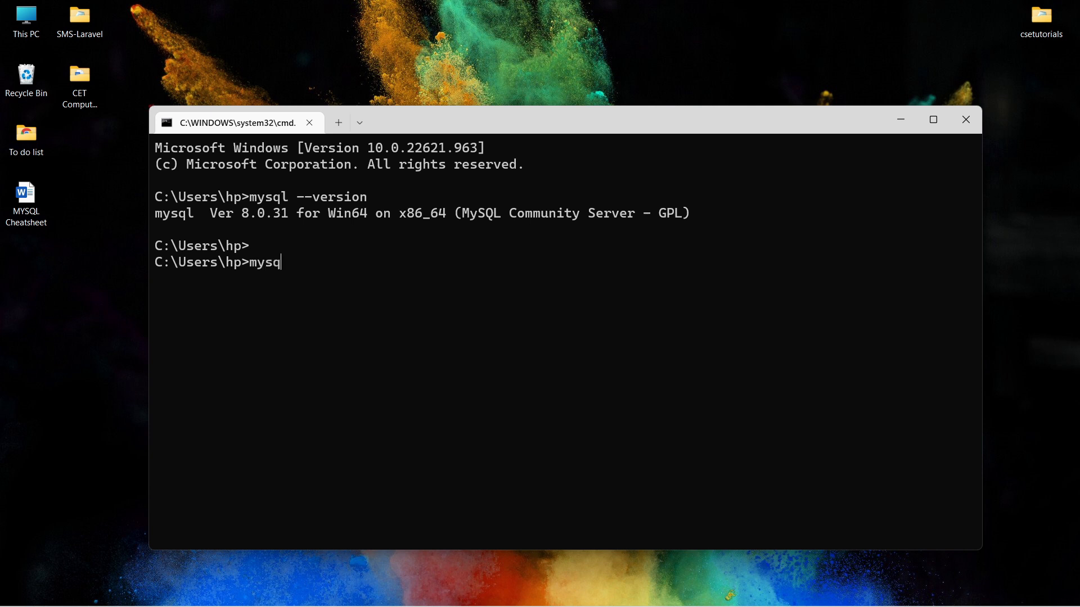
pyautogui.write('-u root')
pyautogui.write('-p')
pyautogui.press('Return')
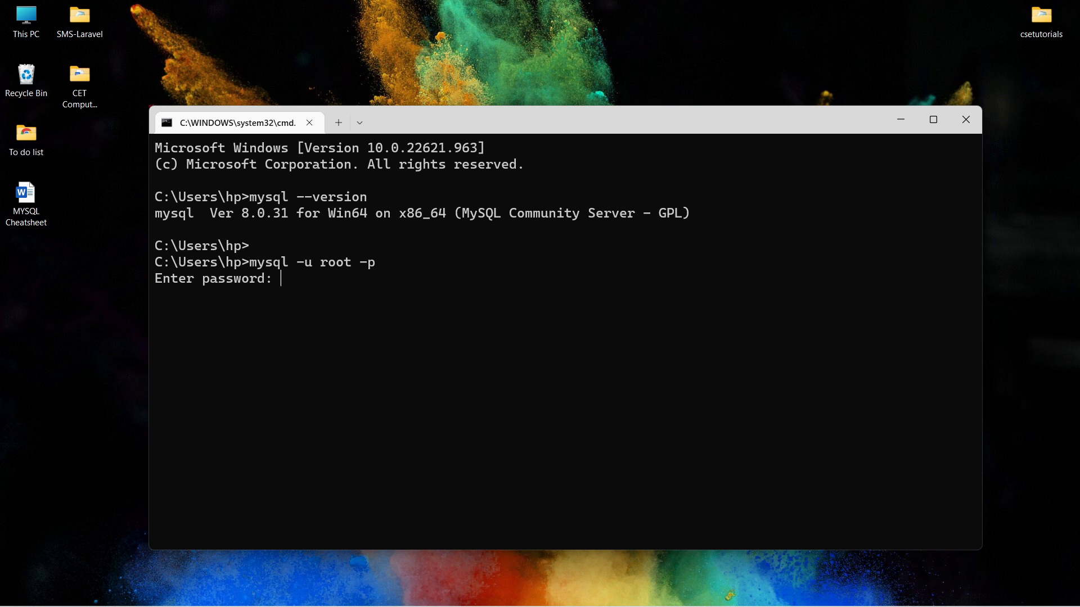
pyautogui.write('*')
pyautogui.press('BackSpace')
pyautogui.write('********')
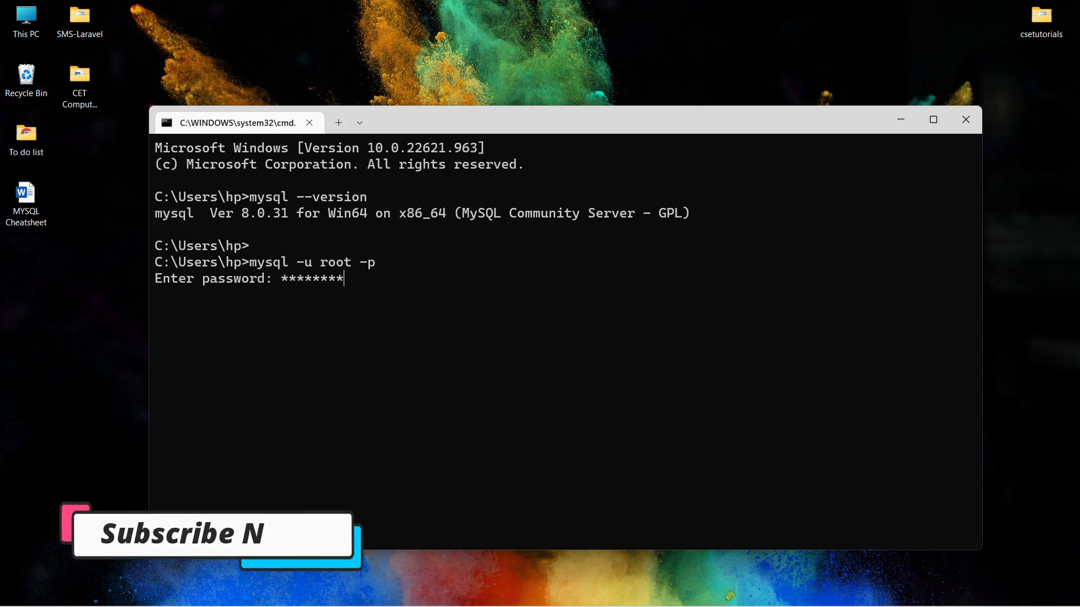
pyautogui.press('Return')
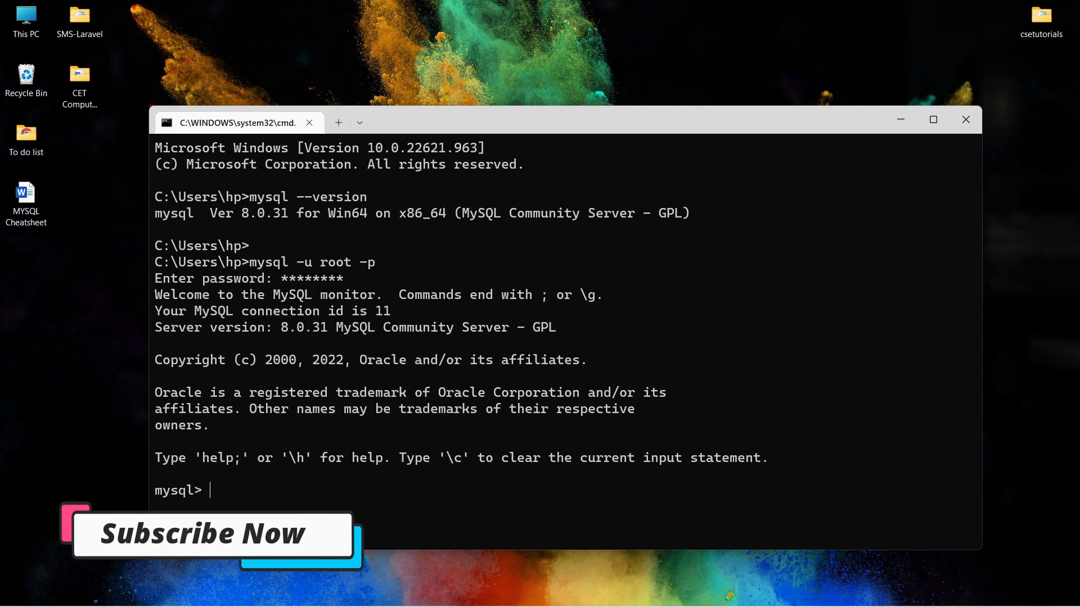